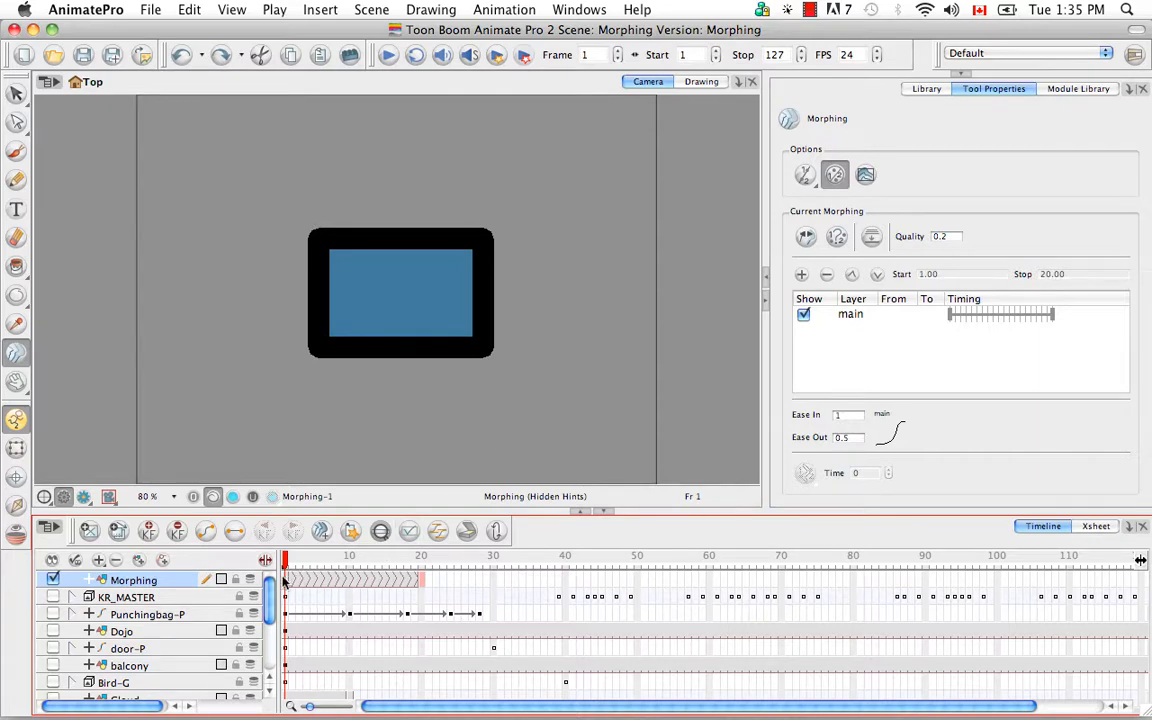
# Shorten the morphing sequence on the Morphing layer to end at frame 10, and move it to frames 30 to 39
pyautogui.click(423, 580)
pyautogui.moveTo(423, 583); pyautogui.dragTo(352, 578)
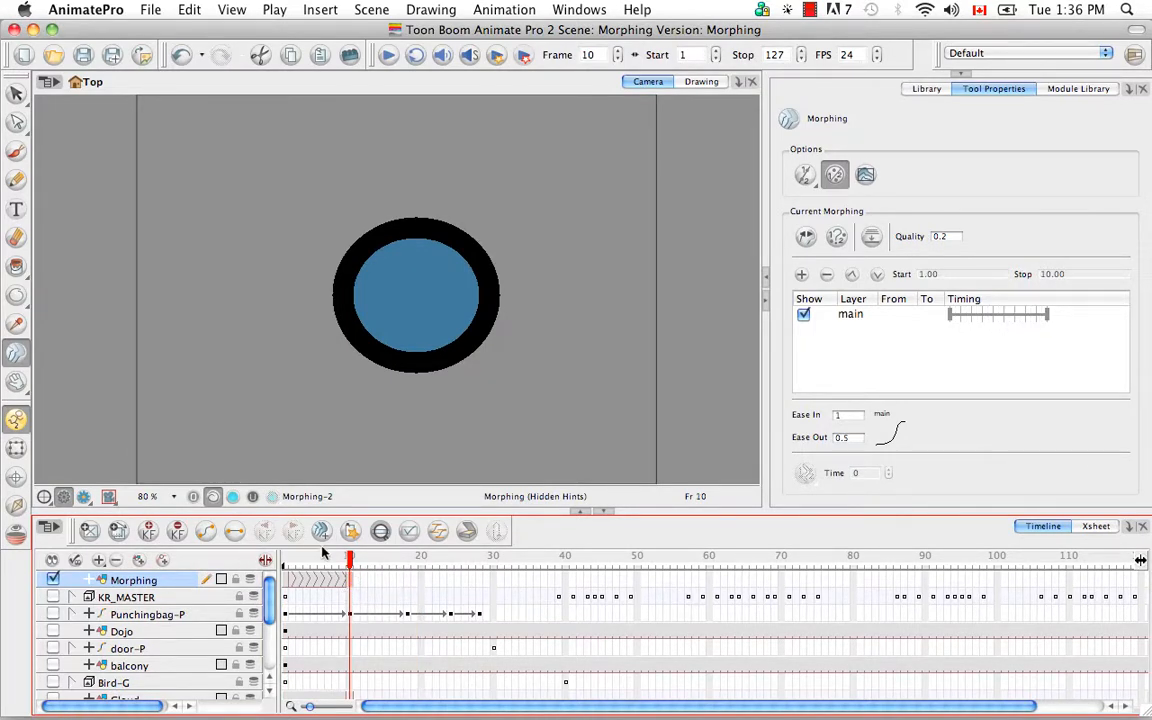
pyautogui.click(285, 582)
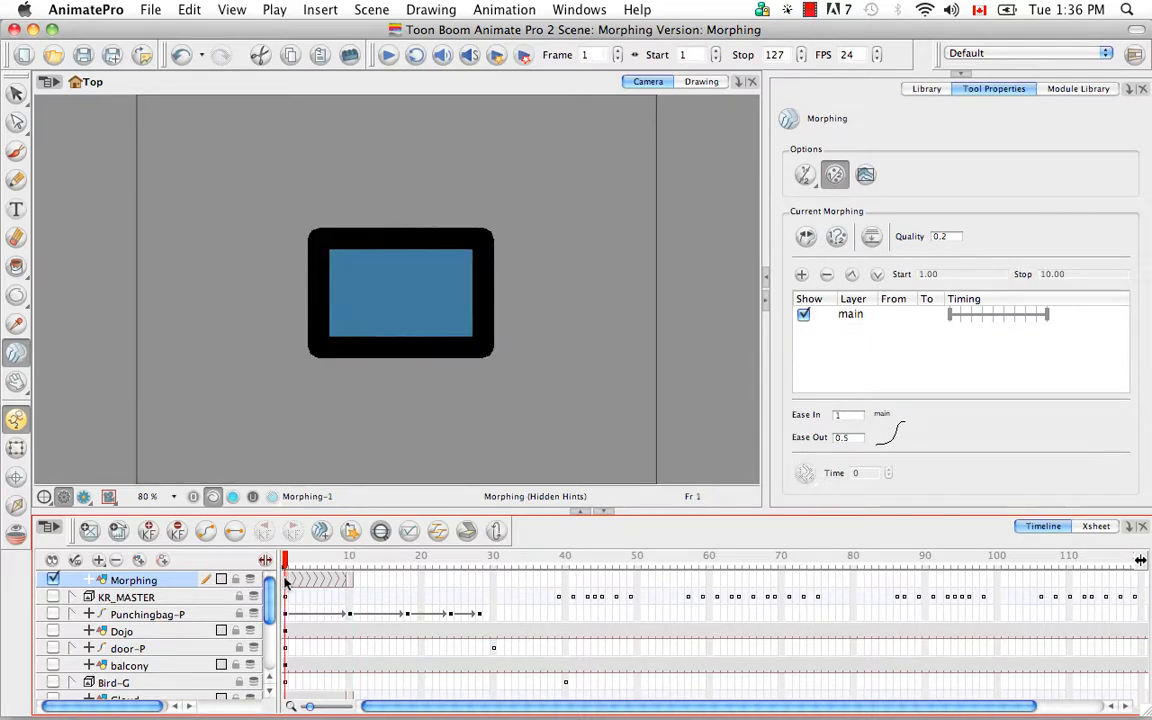
pyautogui.moveTo(285, 582); pyautogui.dragTo(562, 579)
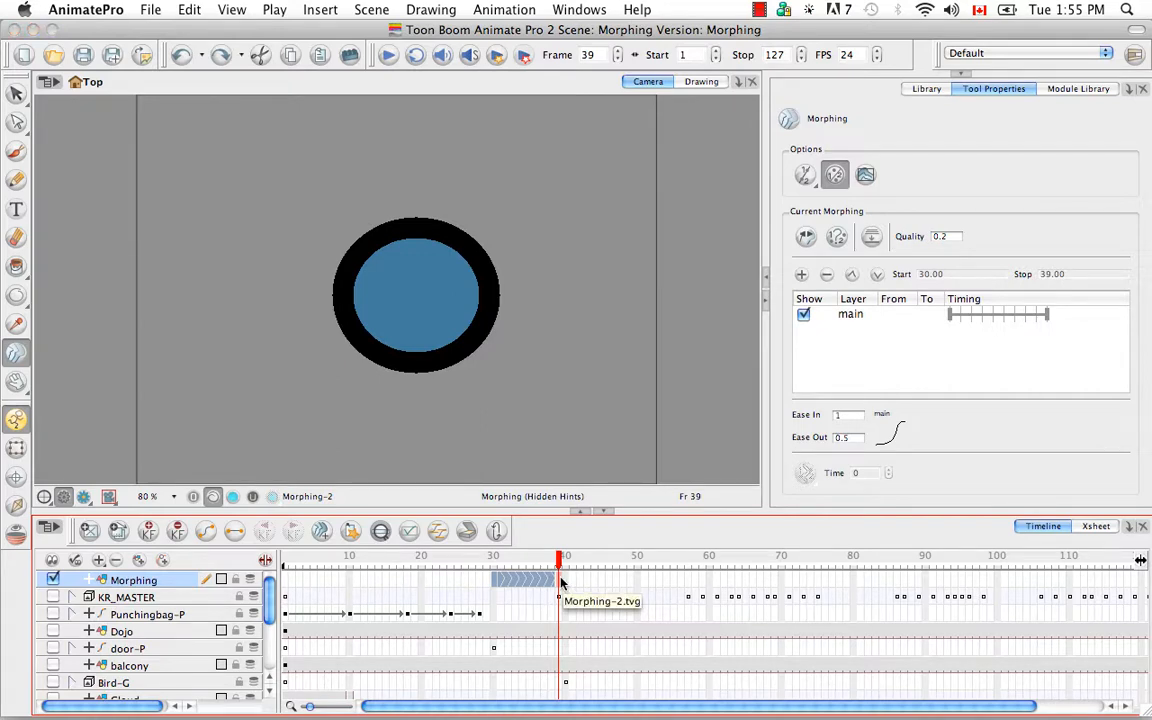
# Copy the morphing sequence at frames 30 to 39 and paste it on the same layer starting at frame 60
pyautogui.rightClick(535, 580)
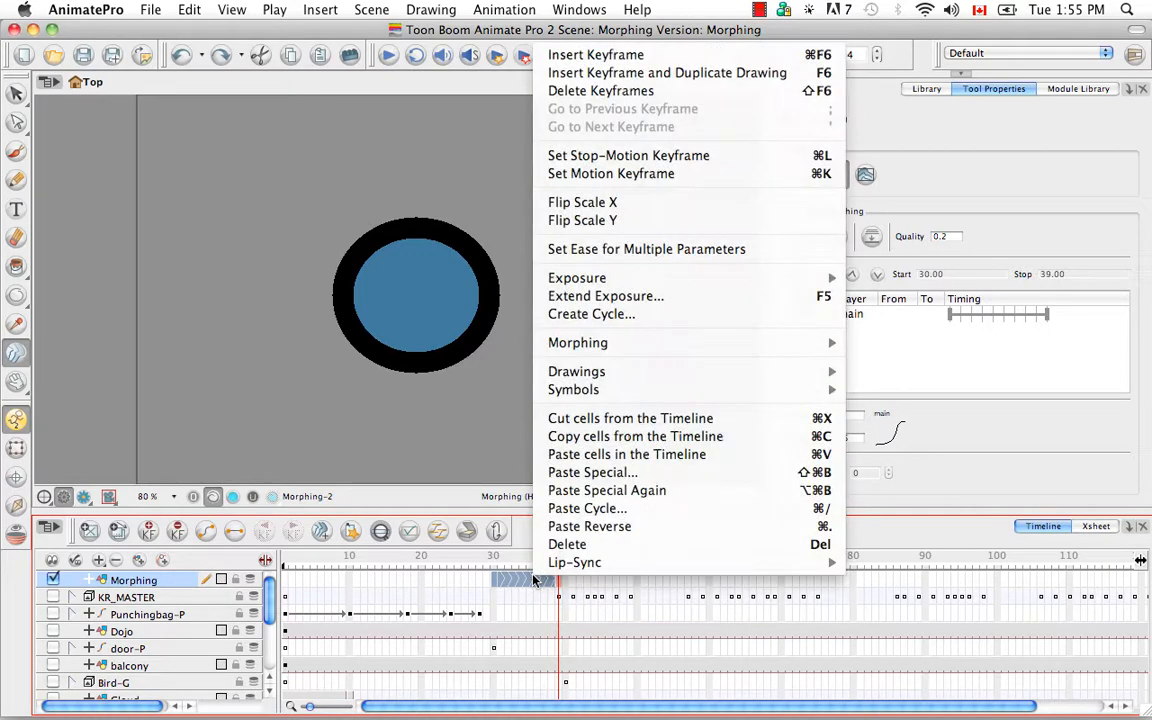
pyautogui.click(560, 437)
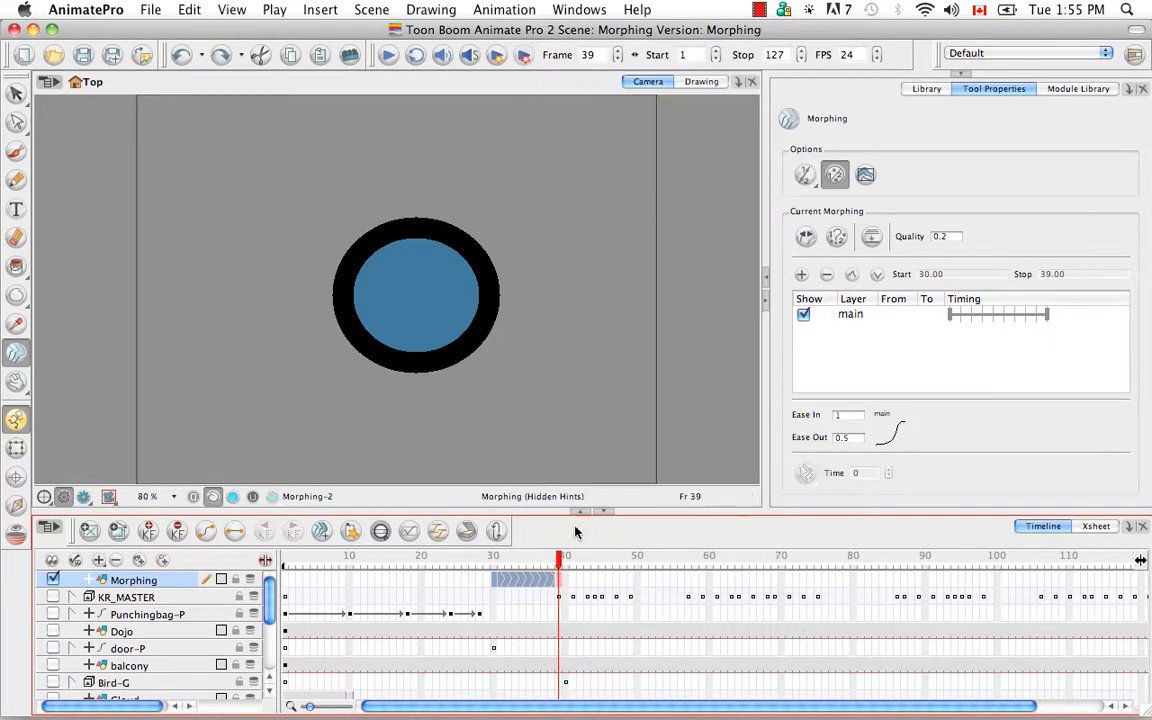
pyautogui.click(710, 582)
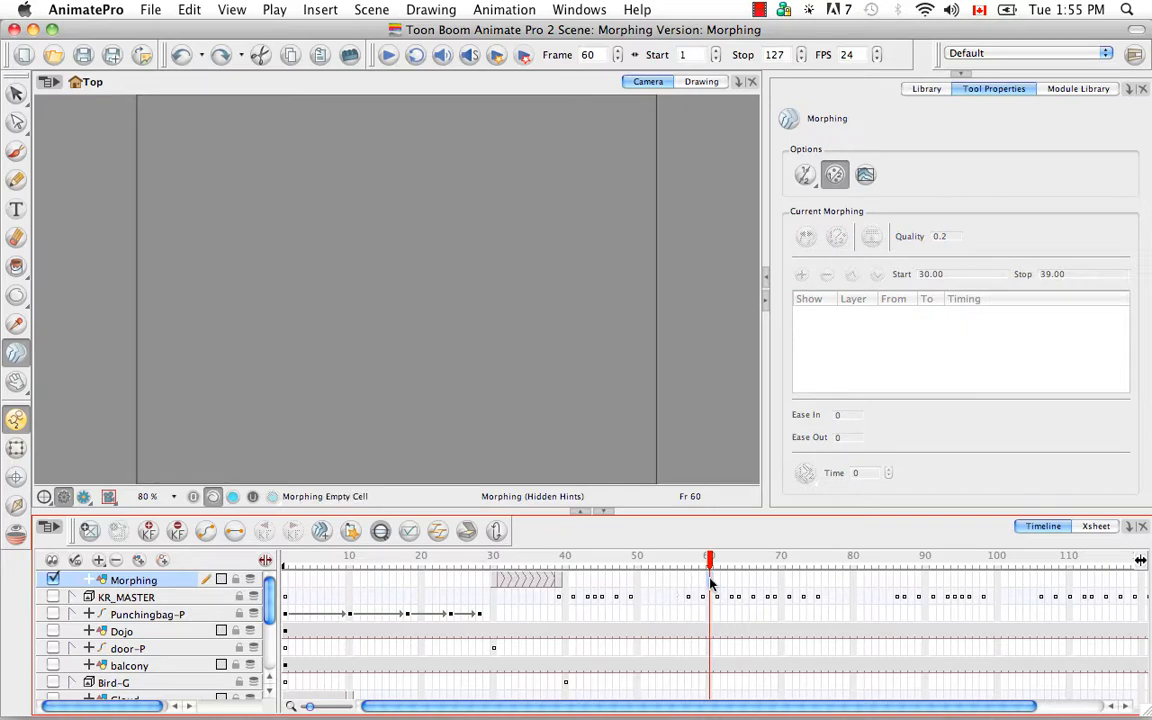
pyautogui.rightClick(710, 582)
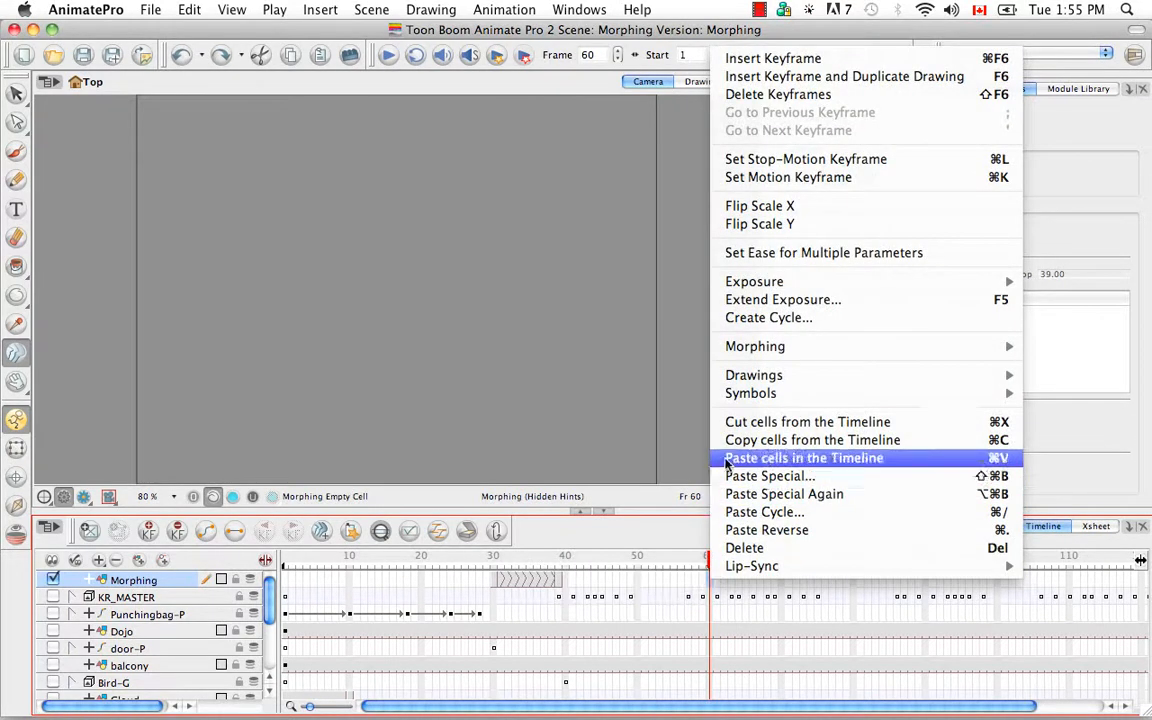
pyautogui.click(760, 458)
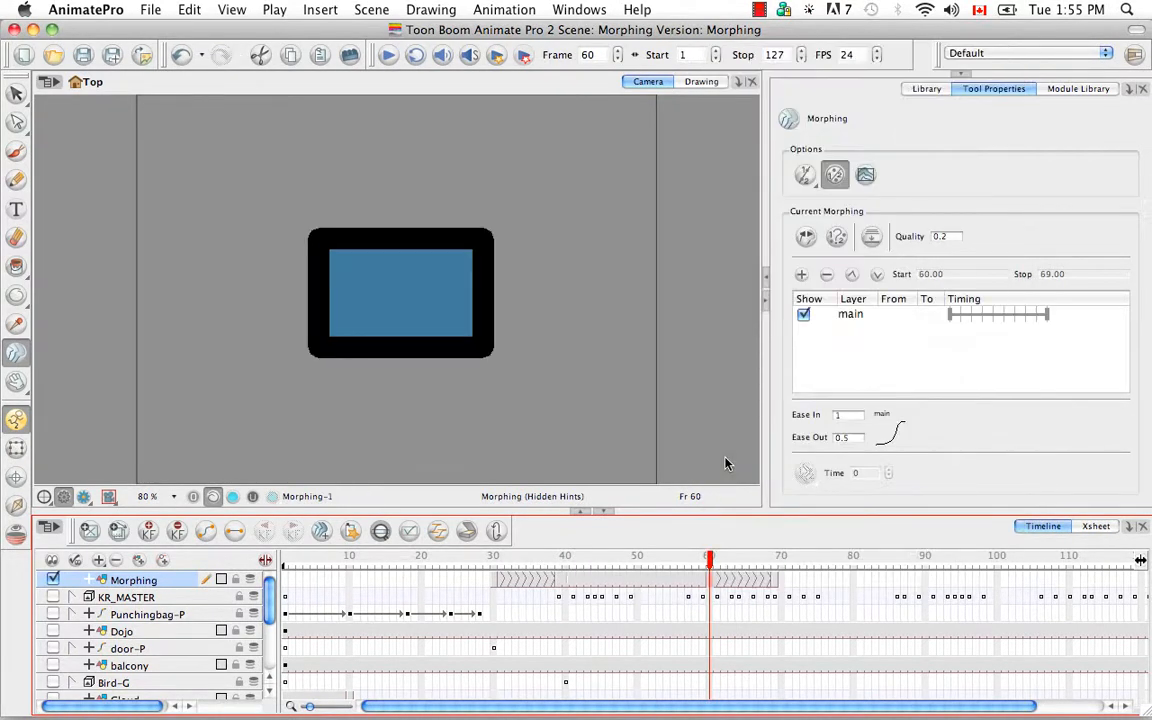
# Delete the held drawing exposure between the two morphing sequences, from frame 40 to frame 59
pyautogui.click(565, 588)
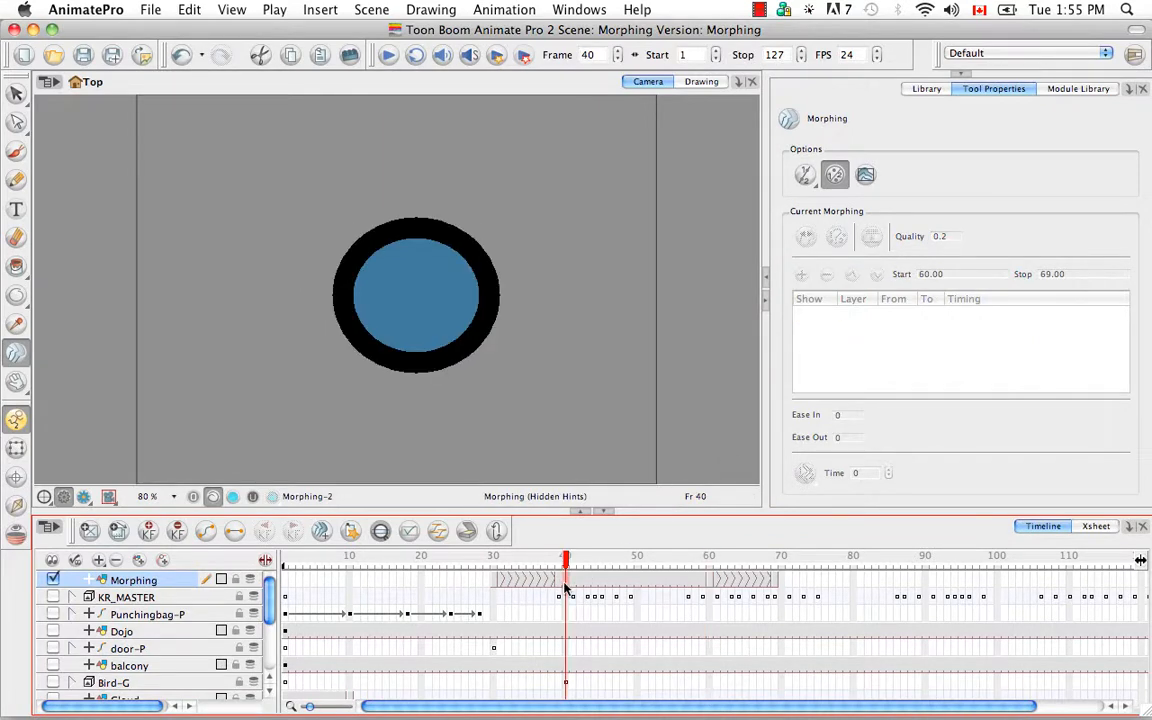
pyautogui.keyDown('shift'); pyautogui.click(706, 588); pyautogui.keyUp('shift')
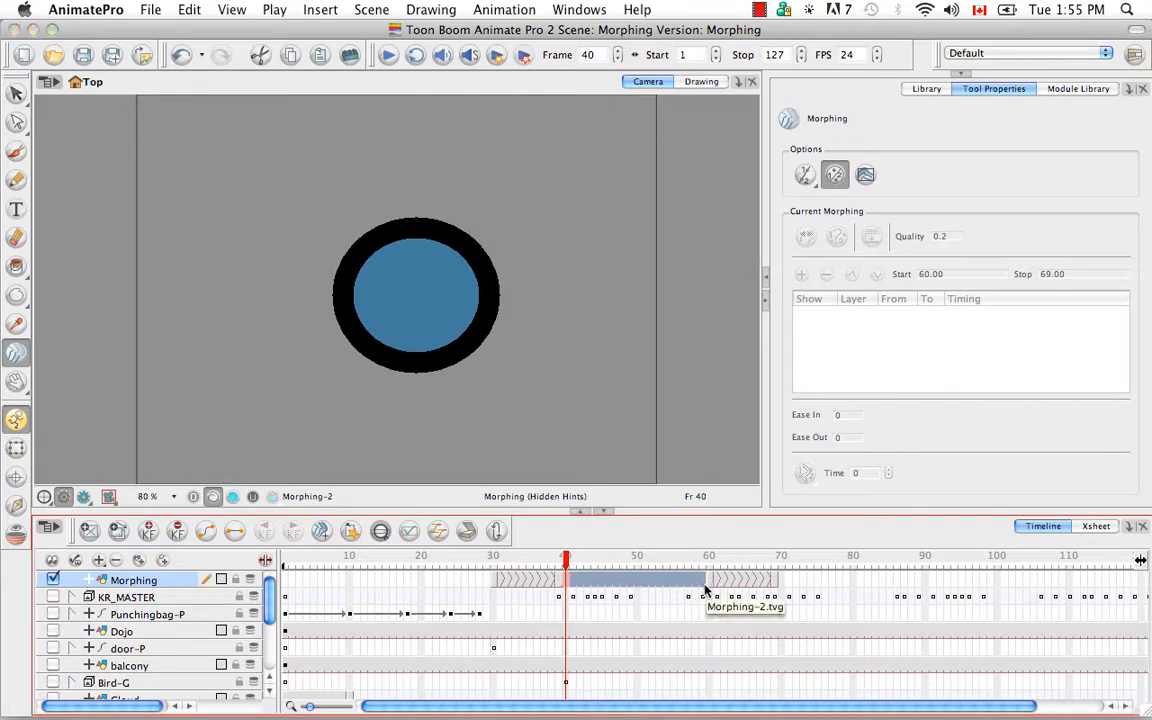
pyautogui.press('Delete')
pyautogui.click(702, 585)
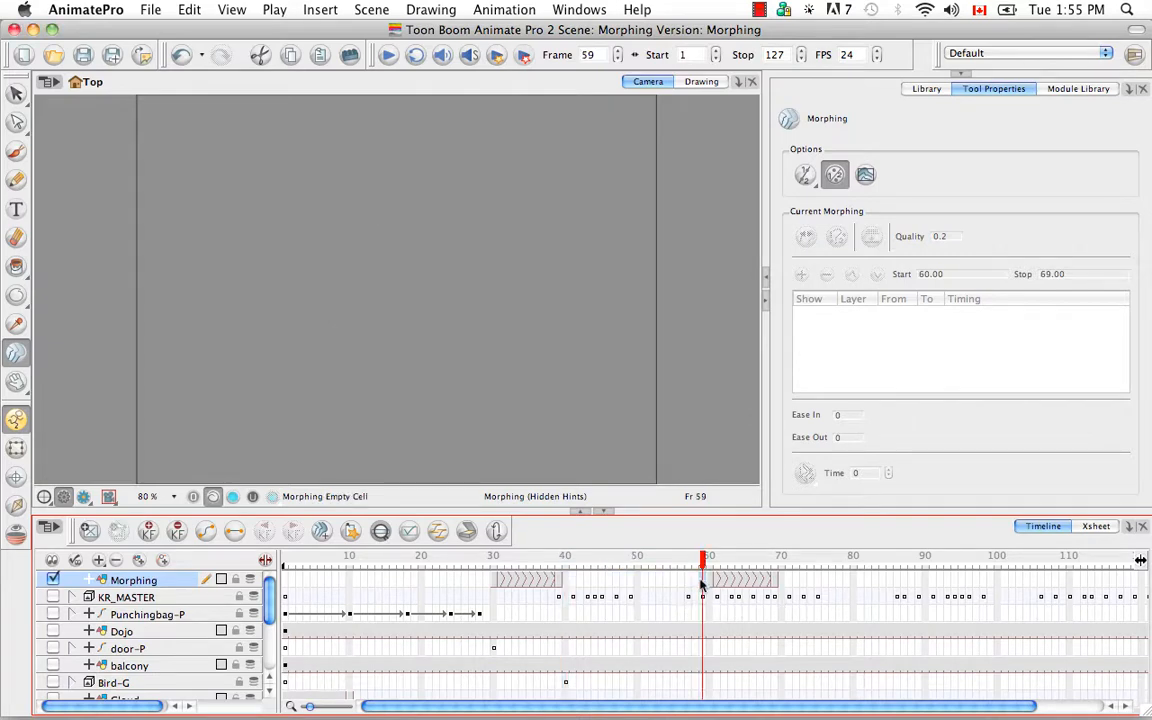
# Set the Ease In of the first morphing sequence, starting at frame 30, to 0.5
pyautogui.click(495, 566)
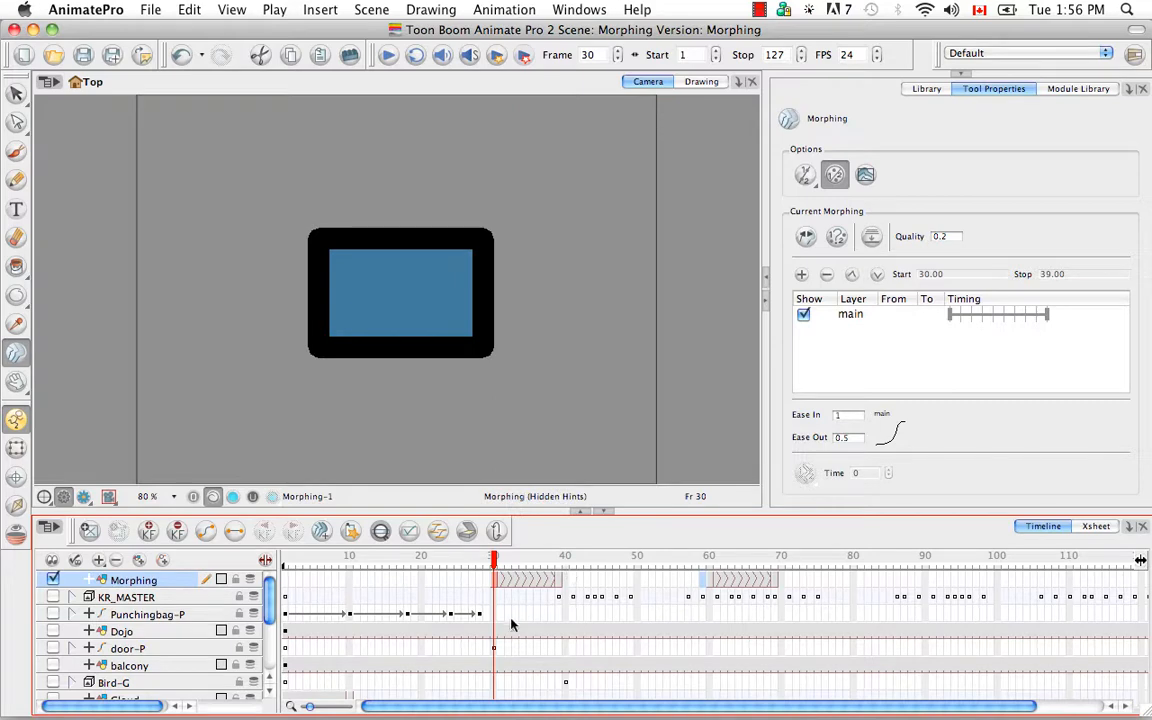
pyautogui.click(848, 415)
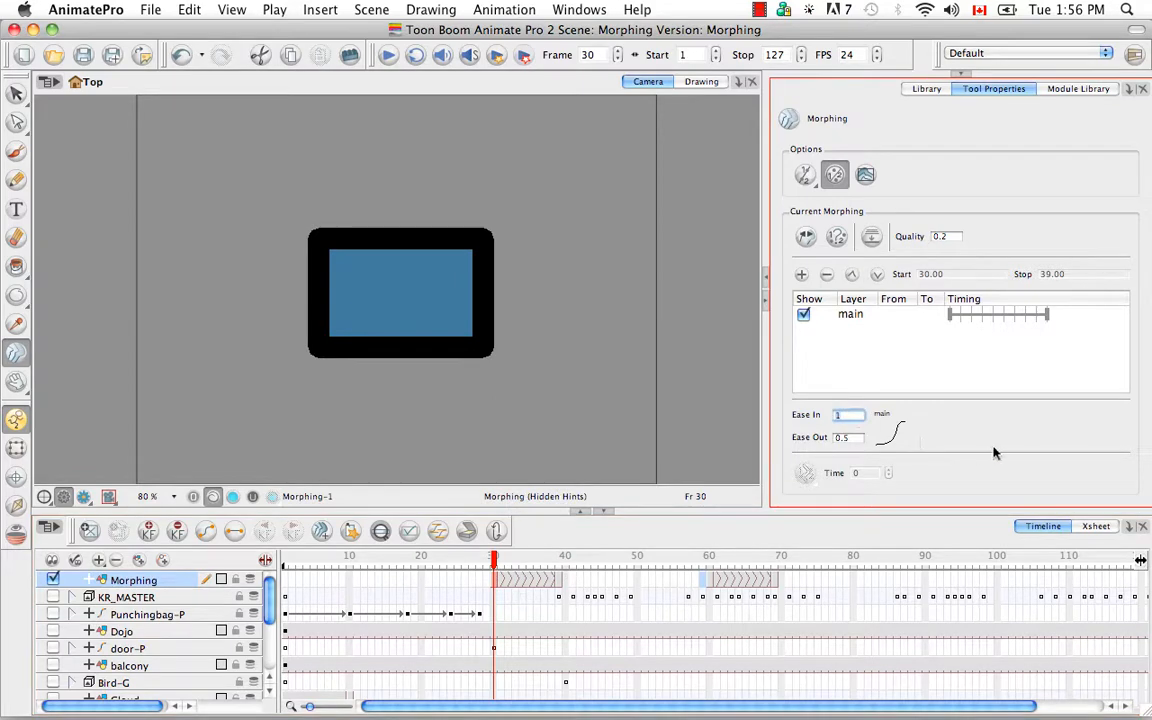
pyautogui.write('0.5')
pyautogui.press('Return')
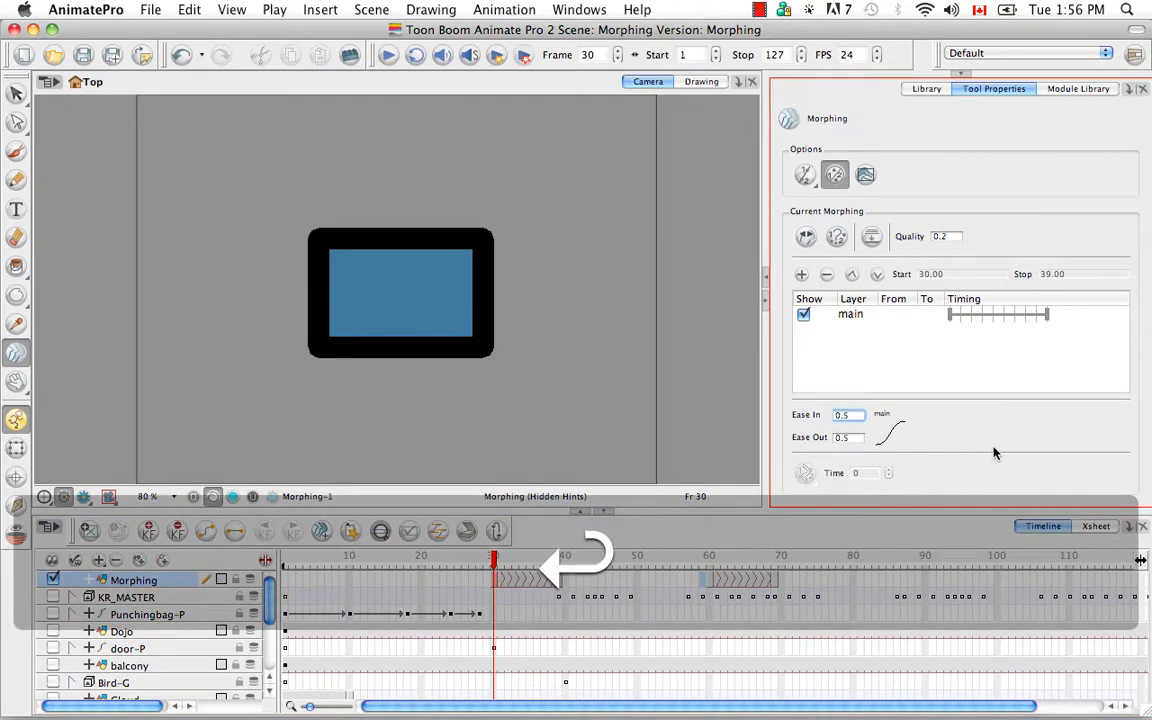
# Set the Ease In of the second morphing sequence, starting at frame 60, to 0.5
pyautogui.moveTo(500, 557); pyautogui.dragTo(746, 545)
pyautogui.click(734, 582)
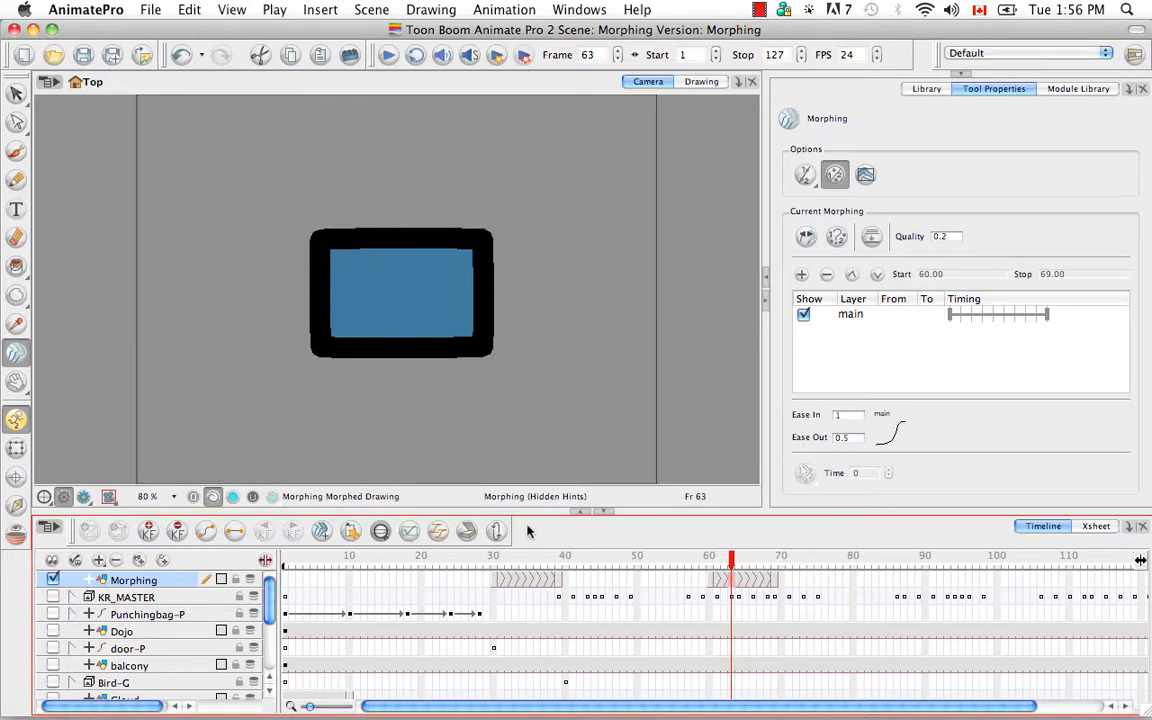
pyautogui.click(848, 414)
pyautogui.write('0.5')
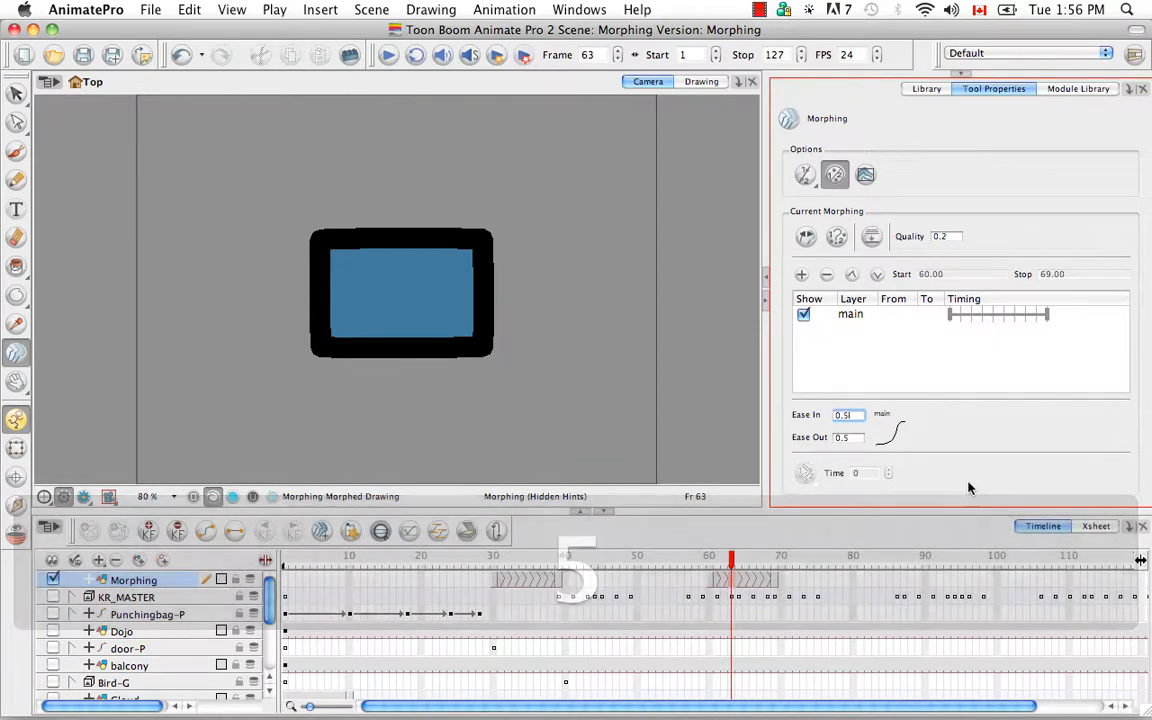
pyautogui.press('Return')
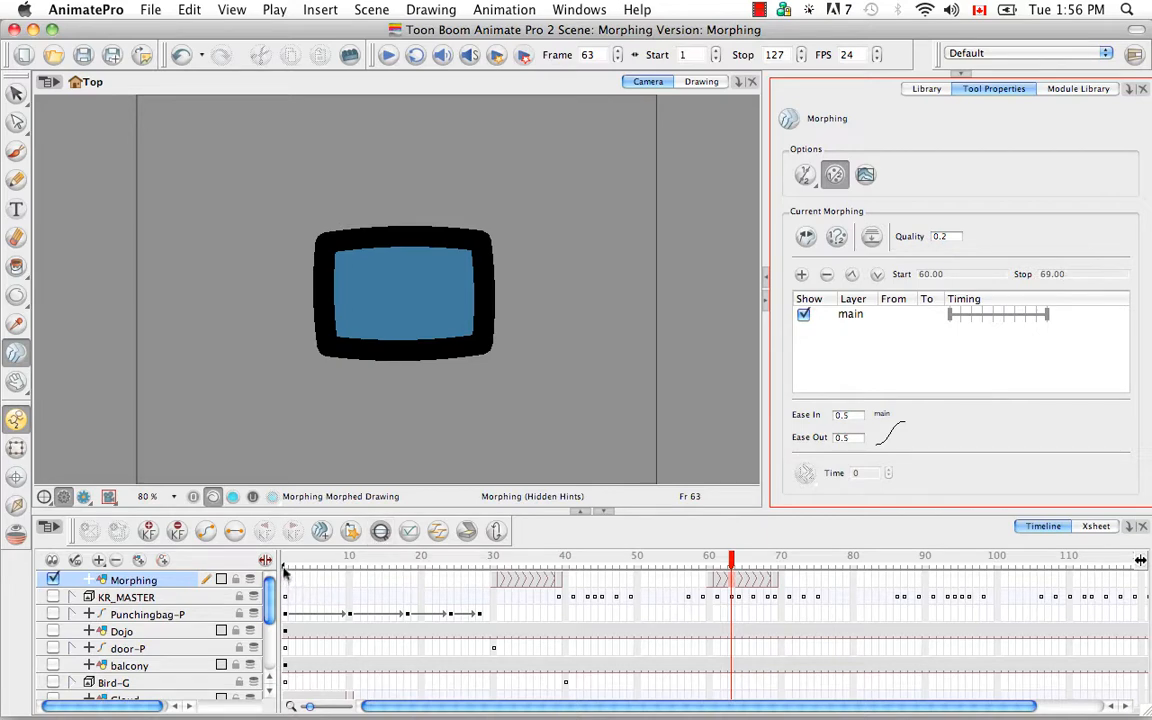
# Set the playback range to start at frame 30 and stop at frame 69, and play the animation
pyautogui.moveTo(285, 567); pyautogui.dragTo(489, 563)
pyautogui.moveTo(514, 702); pyautogui.dragTo(797, 712)
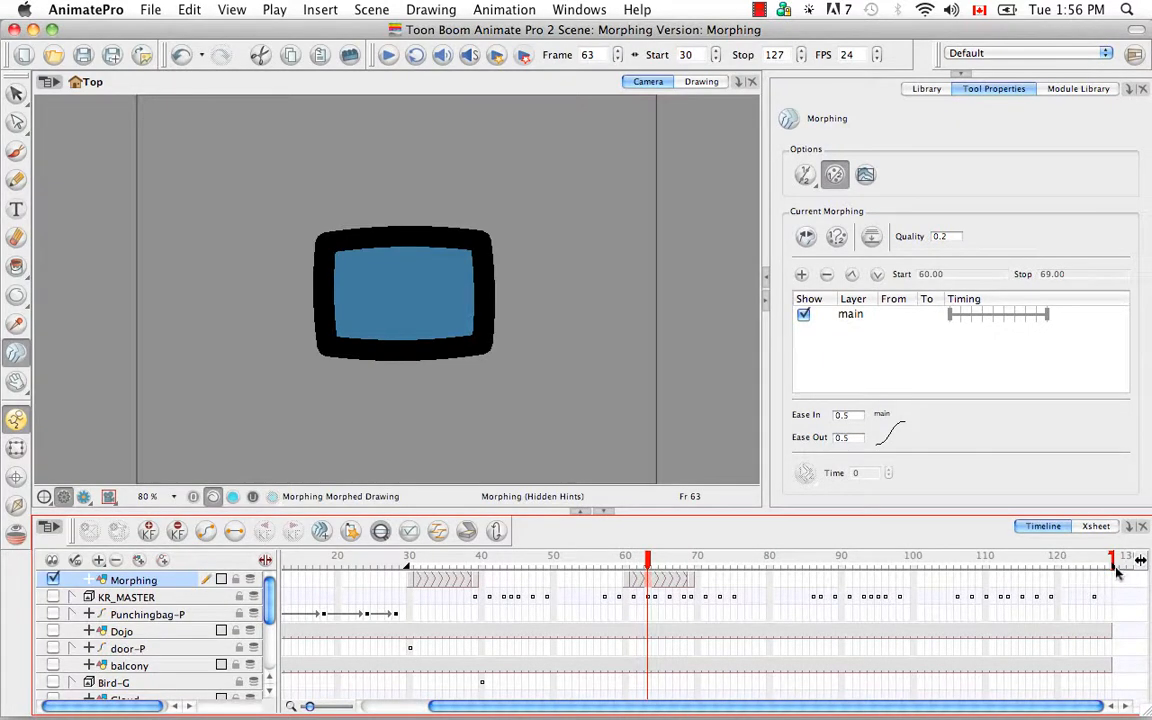
pyautogui.moveTo(1113, 562); pyautogui.dragTo(983, 566)
pyautogui.moveTo(852, 582); pyautogui.dragTo(697, 582)
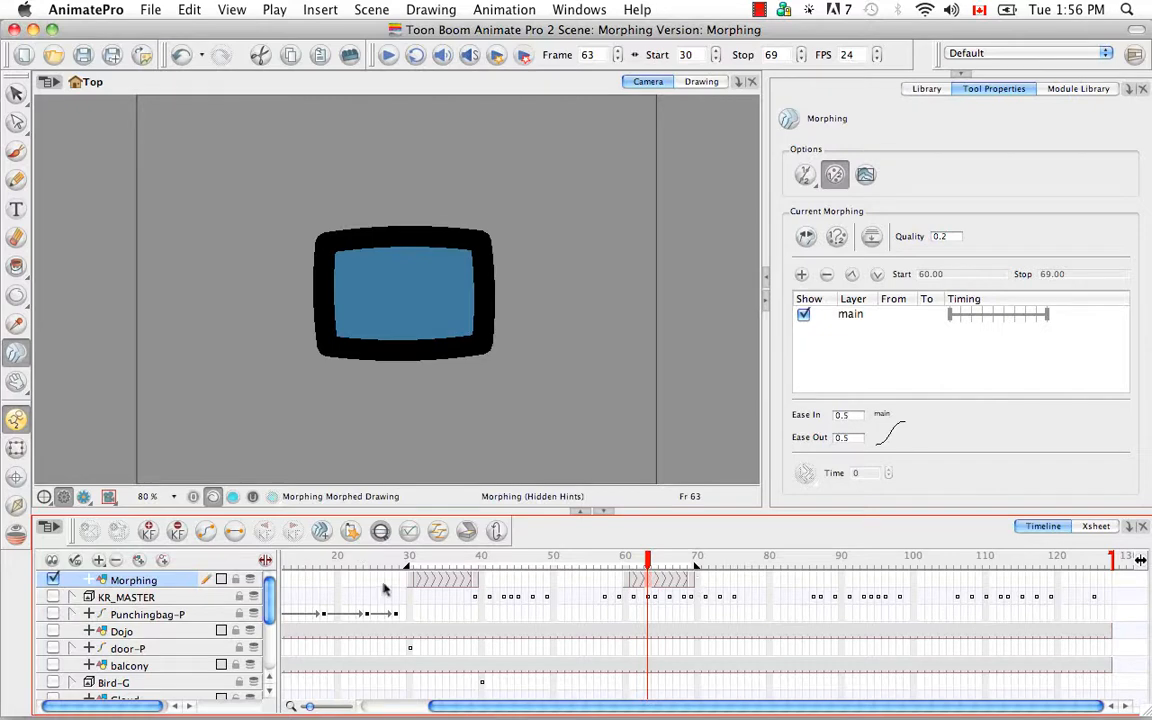
pyautogui.moveTo(657, 565)
pyautogui.mouseDown()
pyautogui.moveTo(386, 558)
pyautogui.moveTo(409, 558)
pyautogui.mouseUp()
pyautogui.click(388, 55)
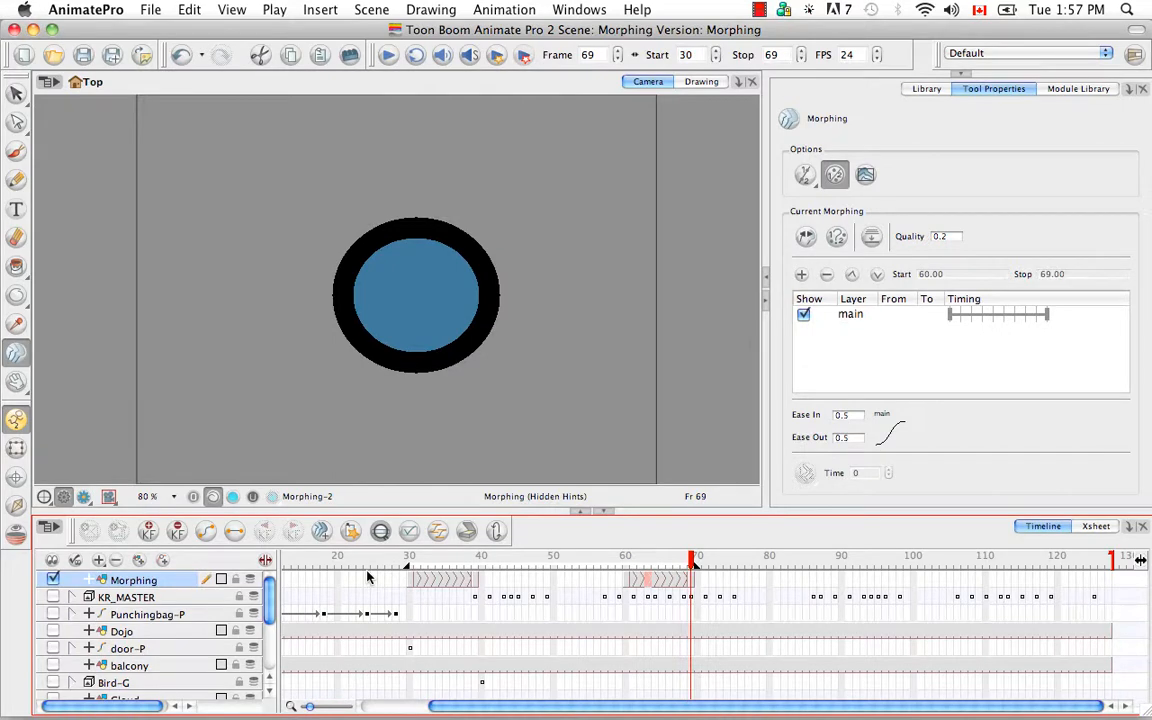
# In the Morphing layer's properties, create a function for Morphing Velocity and open it in the Bezier Editor
pyautogui.click(181, 584)
pyautogui.doubleClick(181, 584)
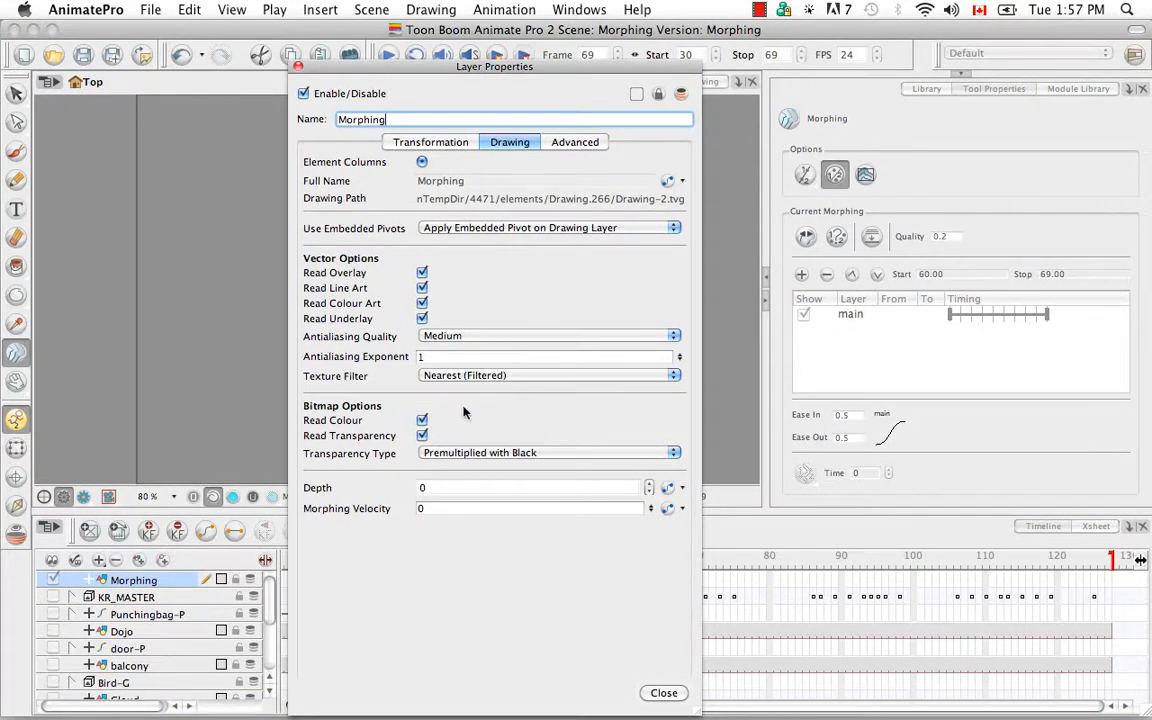
pyautogui.click(572, 143)
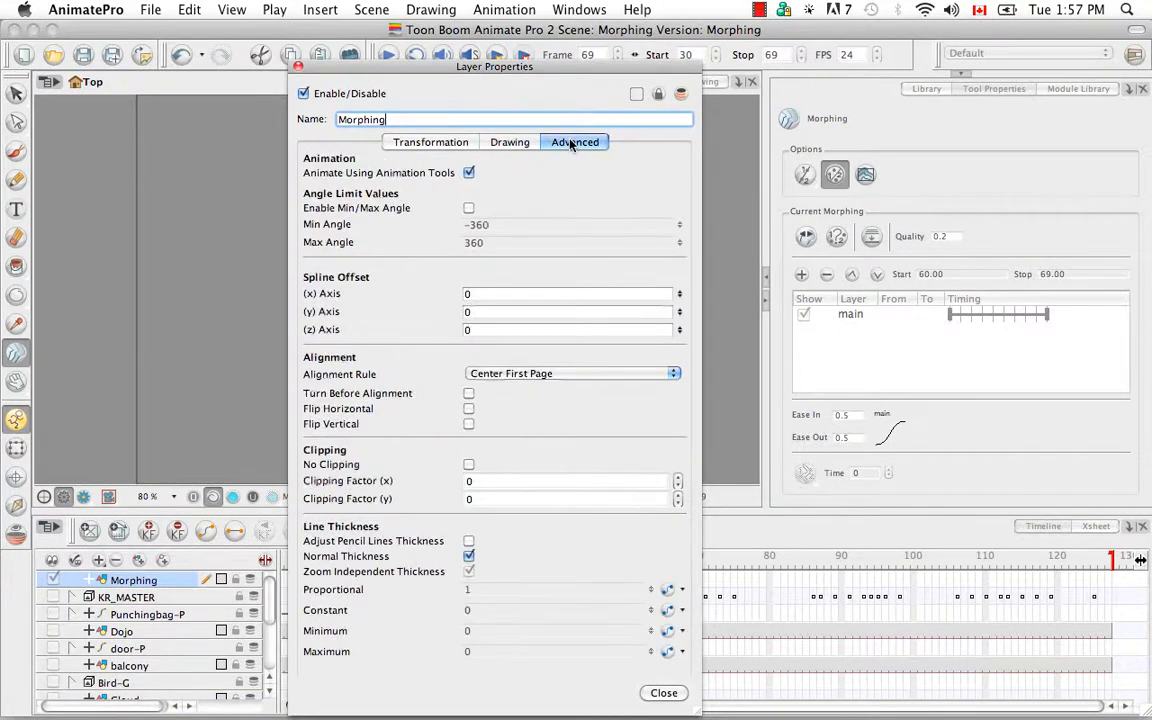
pyautogui.click(519, 146)
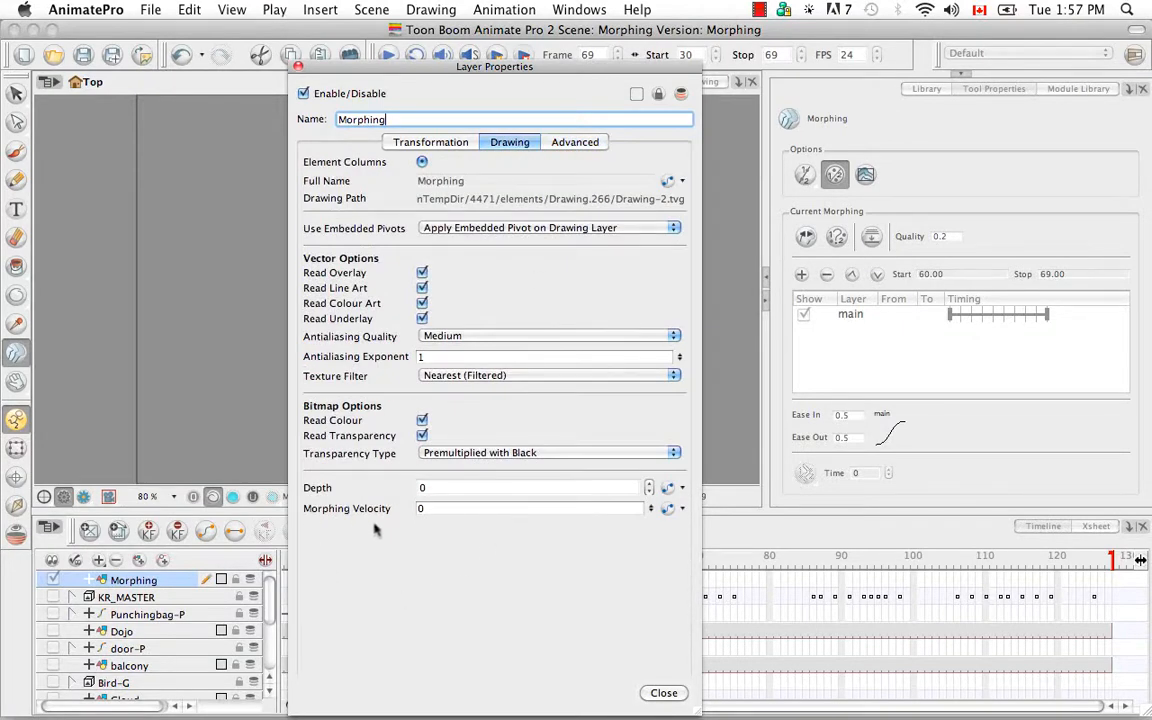
pyautogui.click(668, 510)
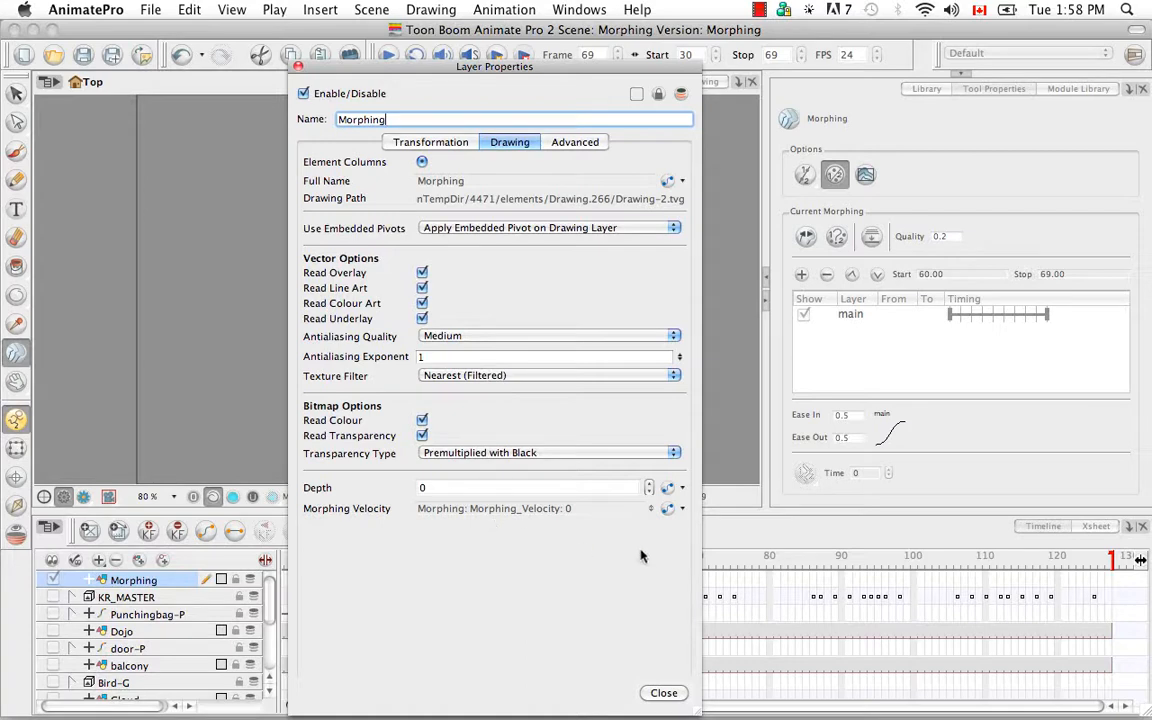
pyautogui.click(663, 512)
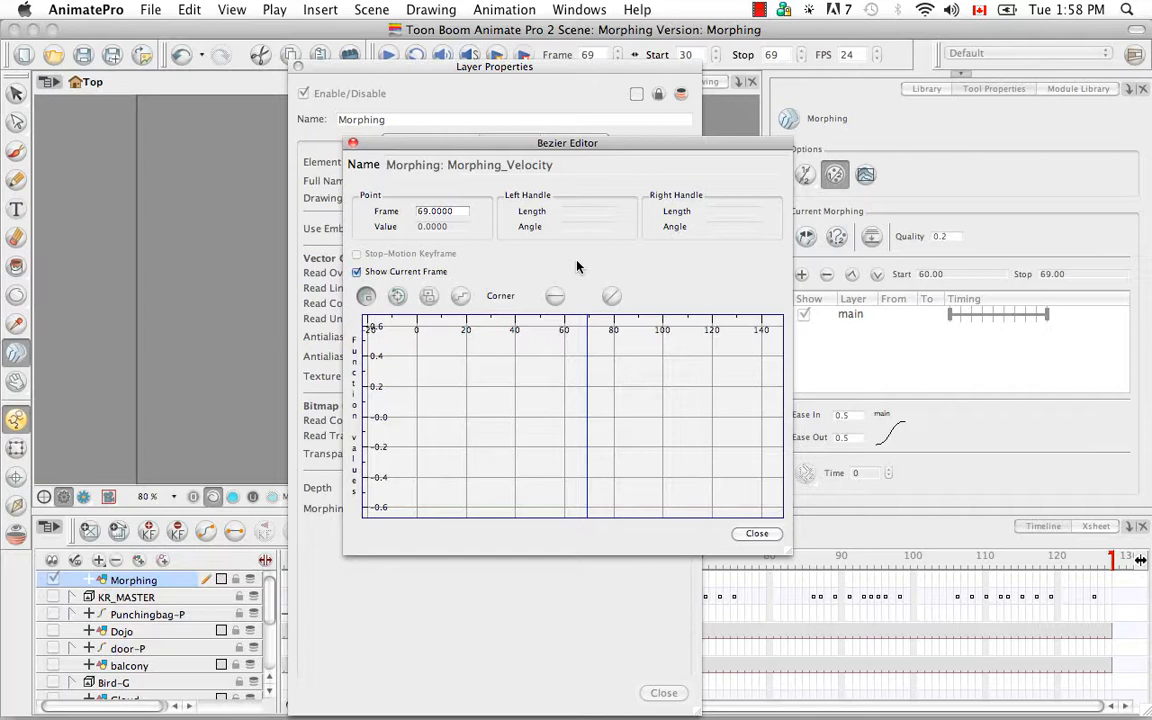
# Add keyframes with value 0 at frames 30, 40, 60 and 70 on the Morphing_Velocity curve
pyautogui.click(492, 318)
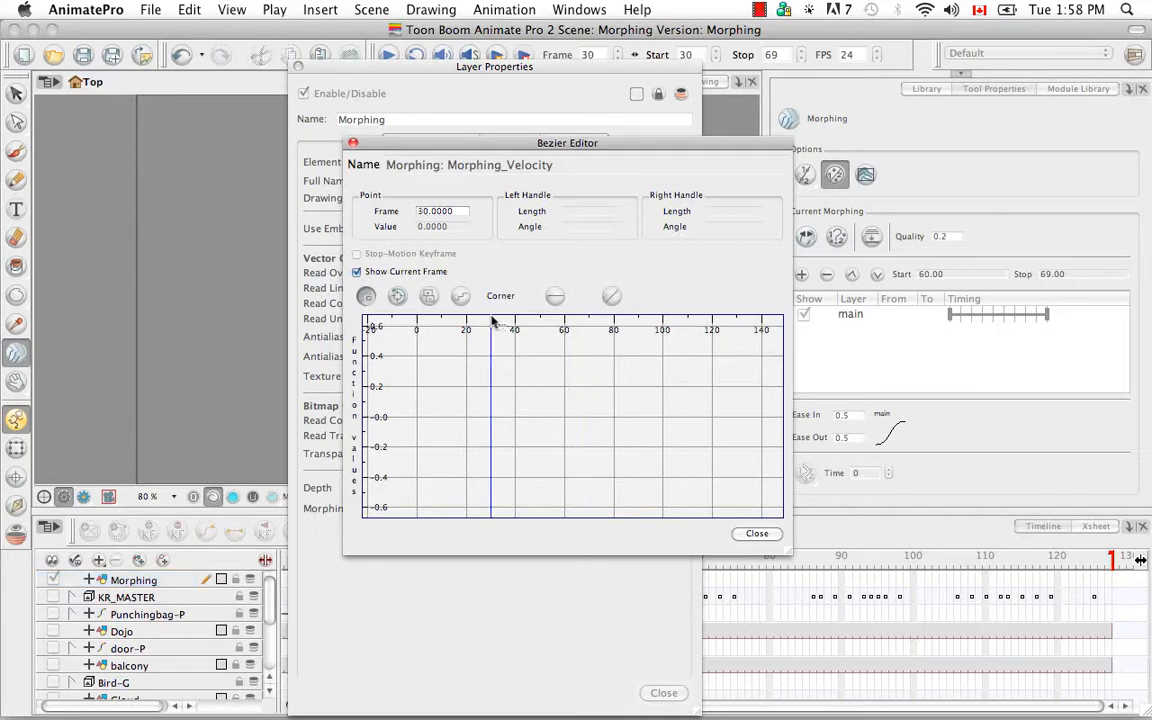
pyautogui.click(429, 296)
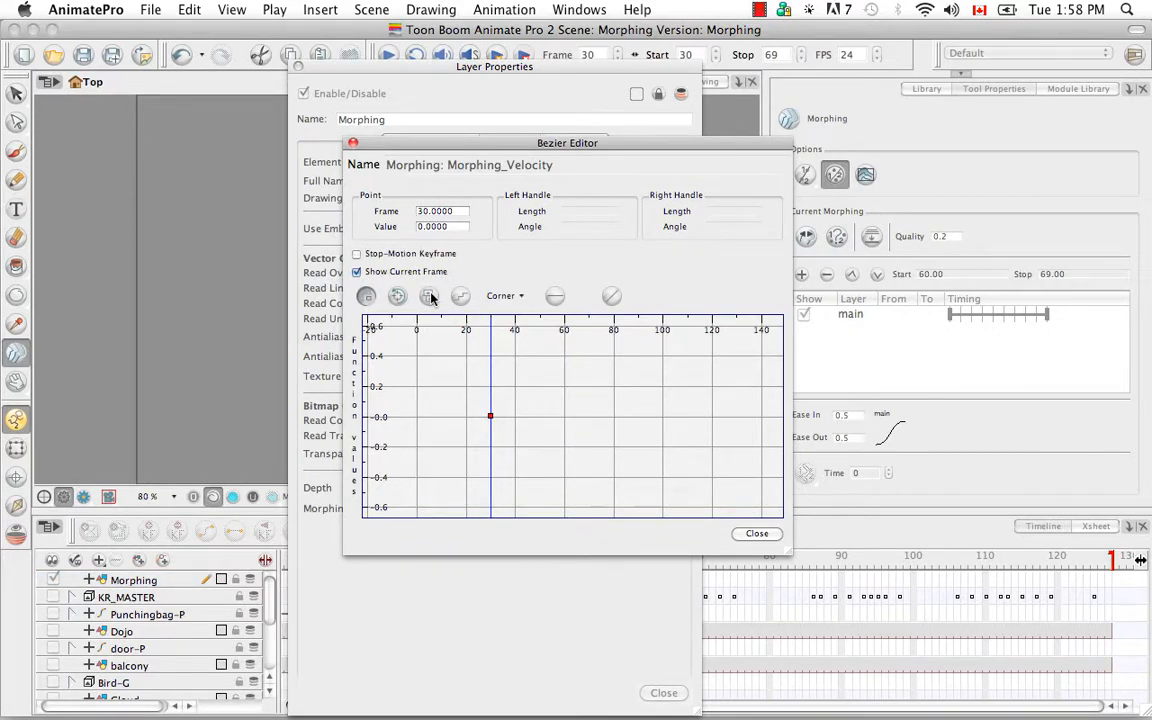
pyautogui.click(516, 322)
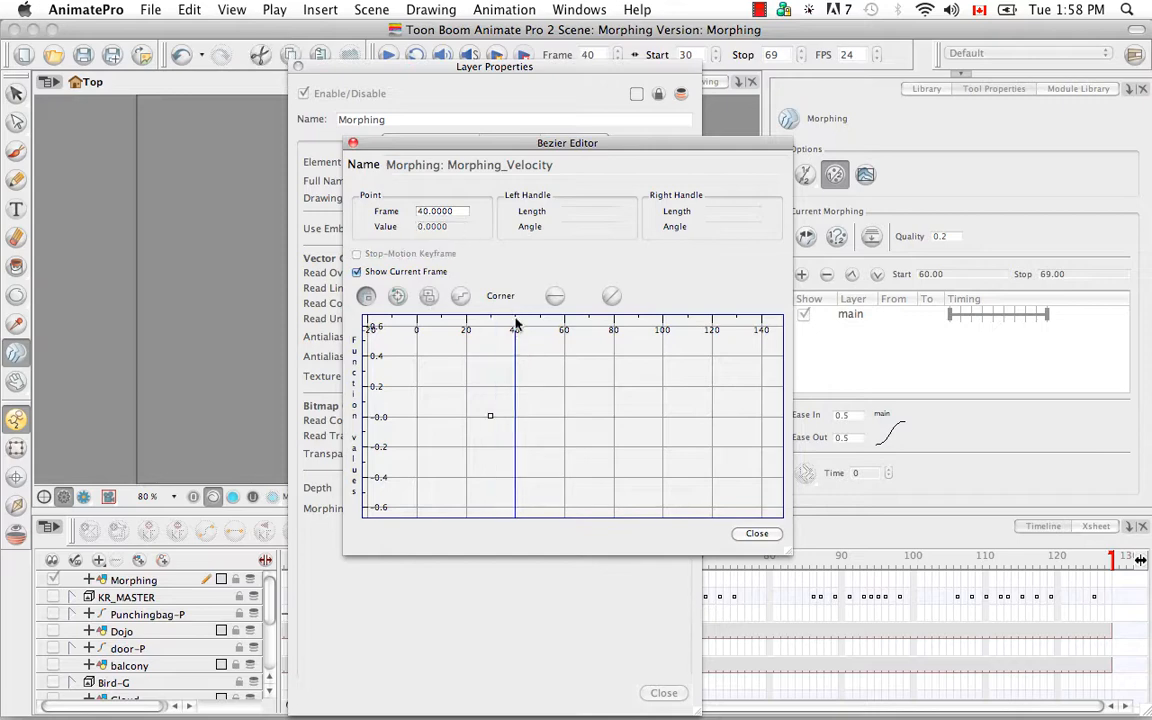
pyautogui.click(429, 296)
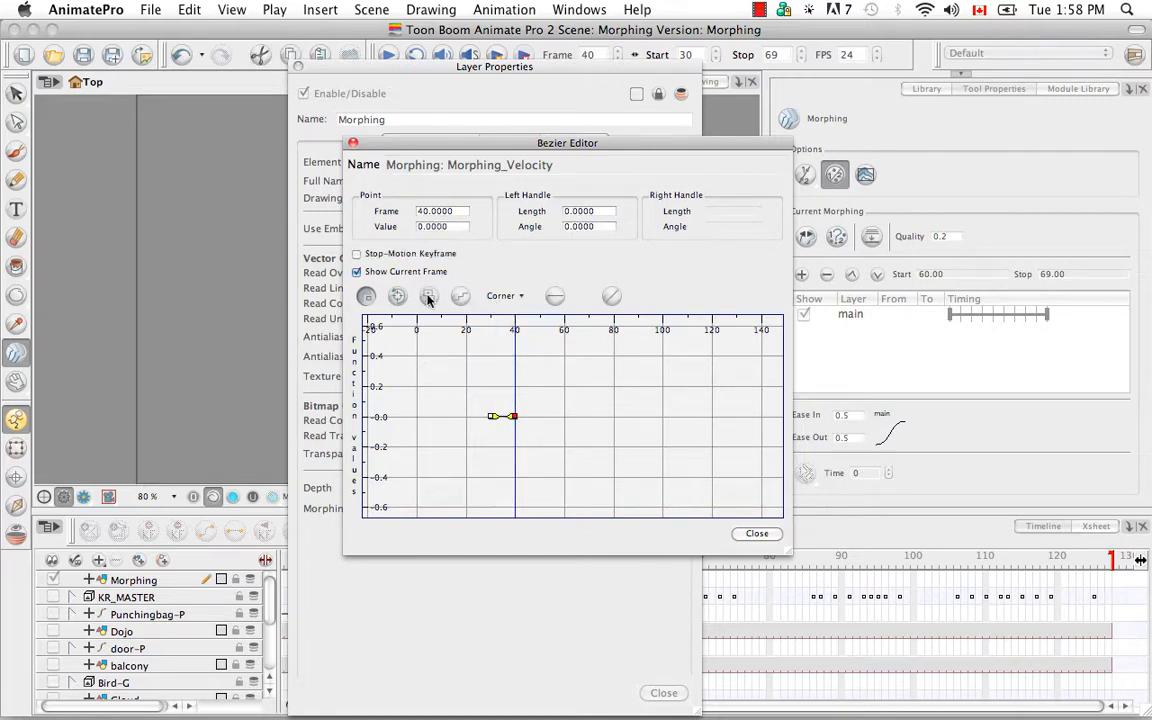
pyautogui.click(566, 403)
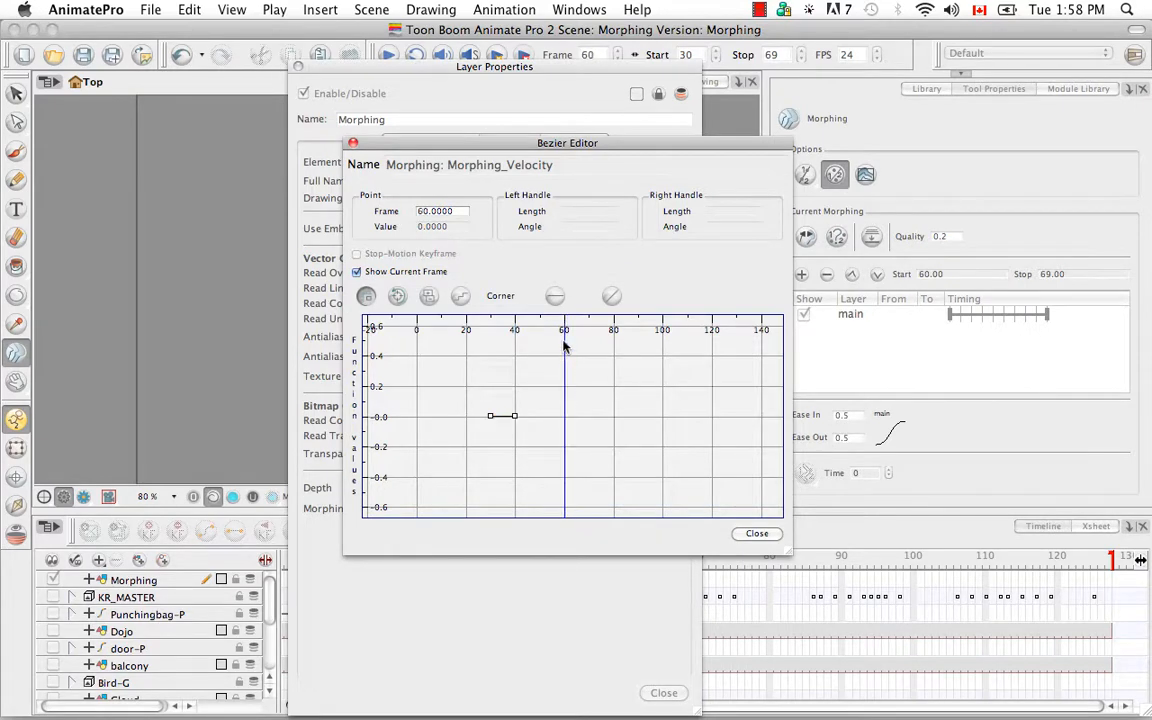
pyautogui.click(429, 297)
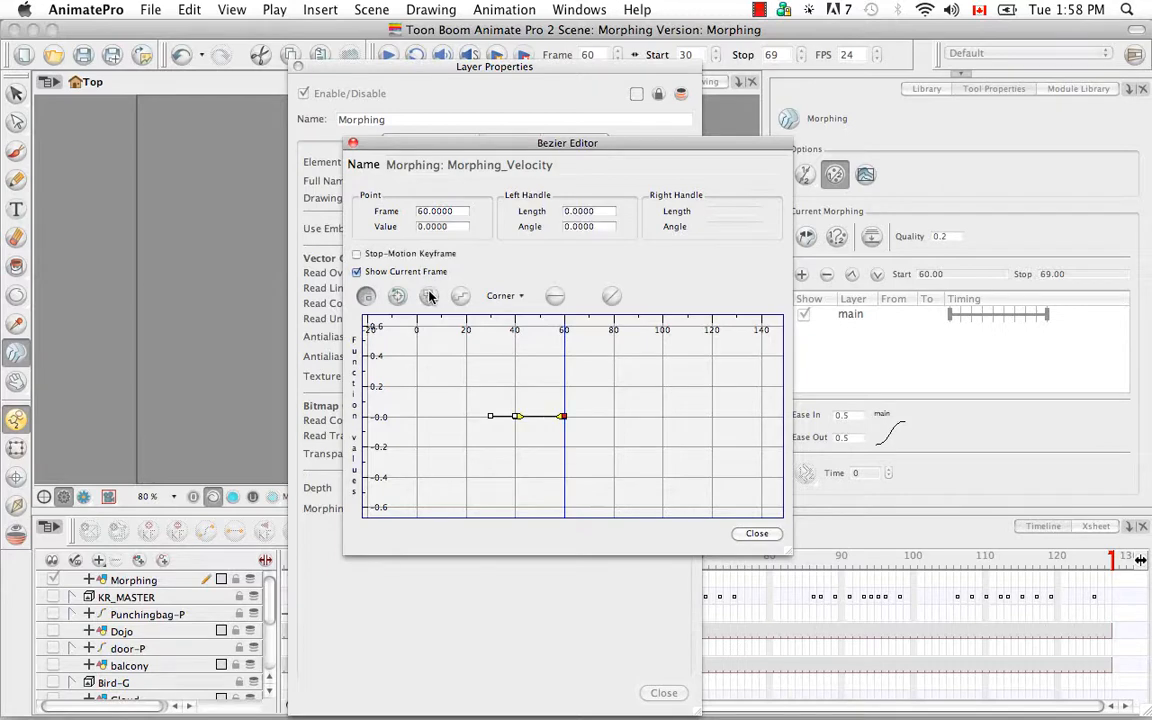
pyautogui.click(594, 423)
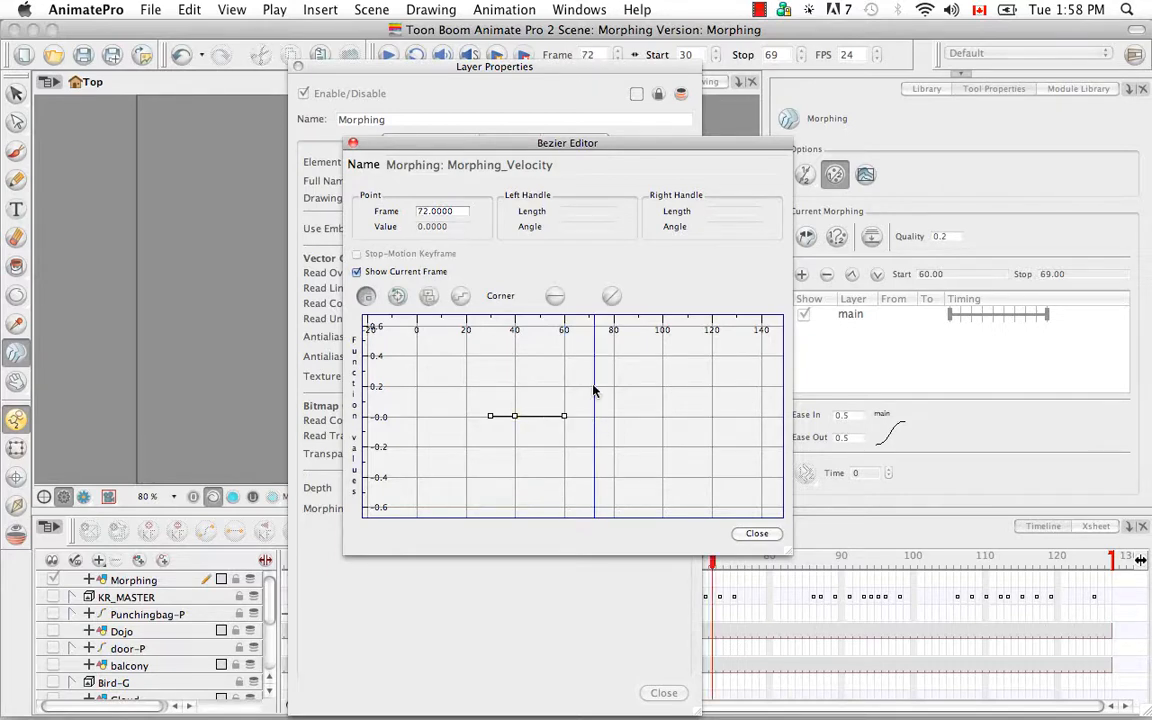
pyautogui.click(589, 325)
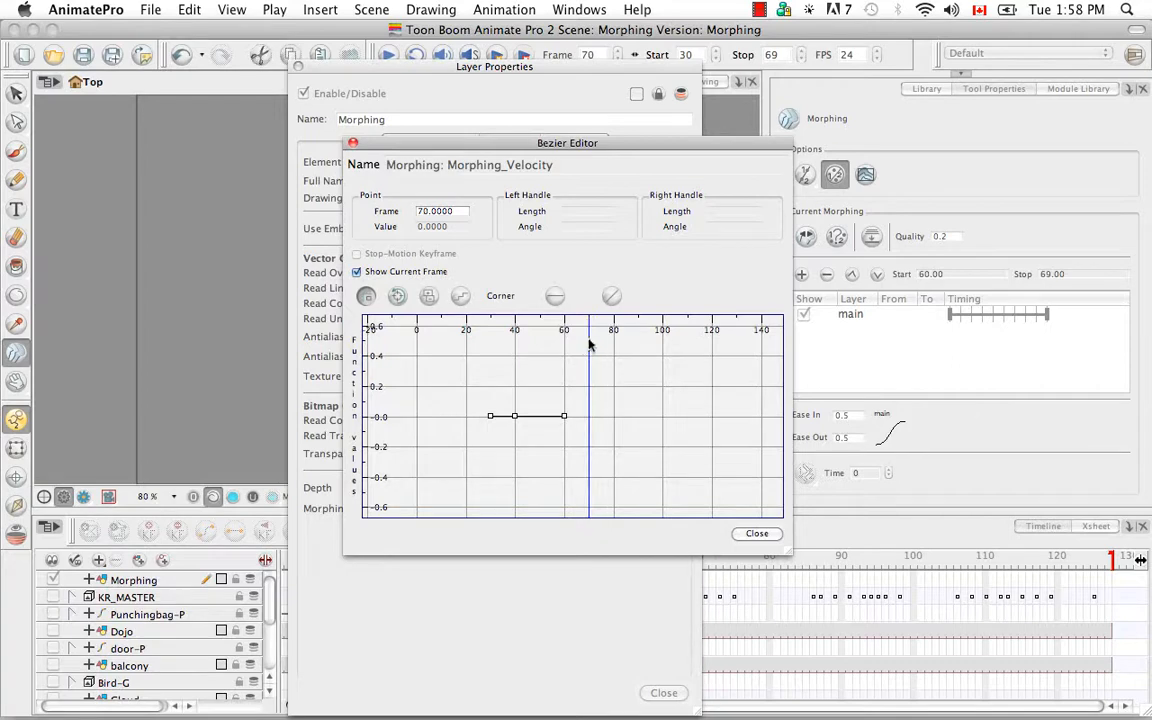
pyautogui.click(430, 299)
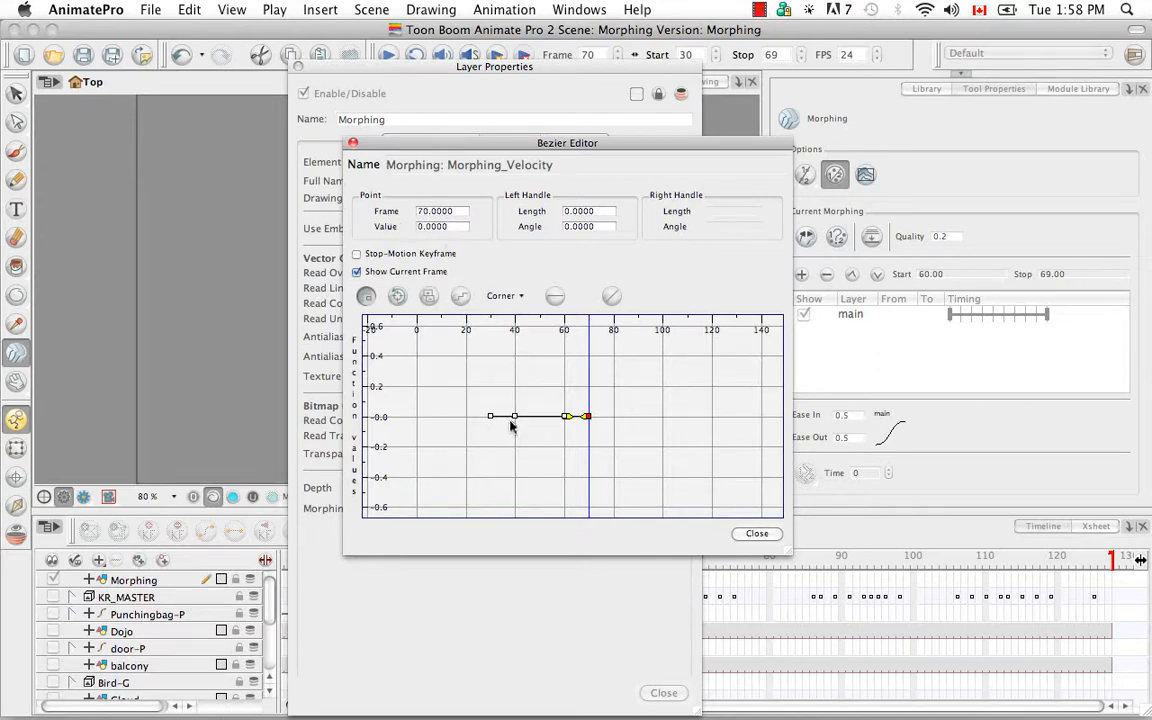
pyautogui.click(397, 296)
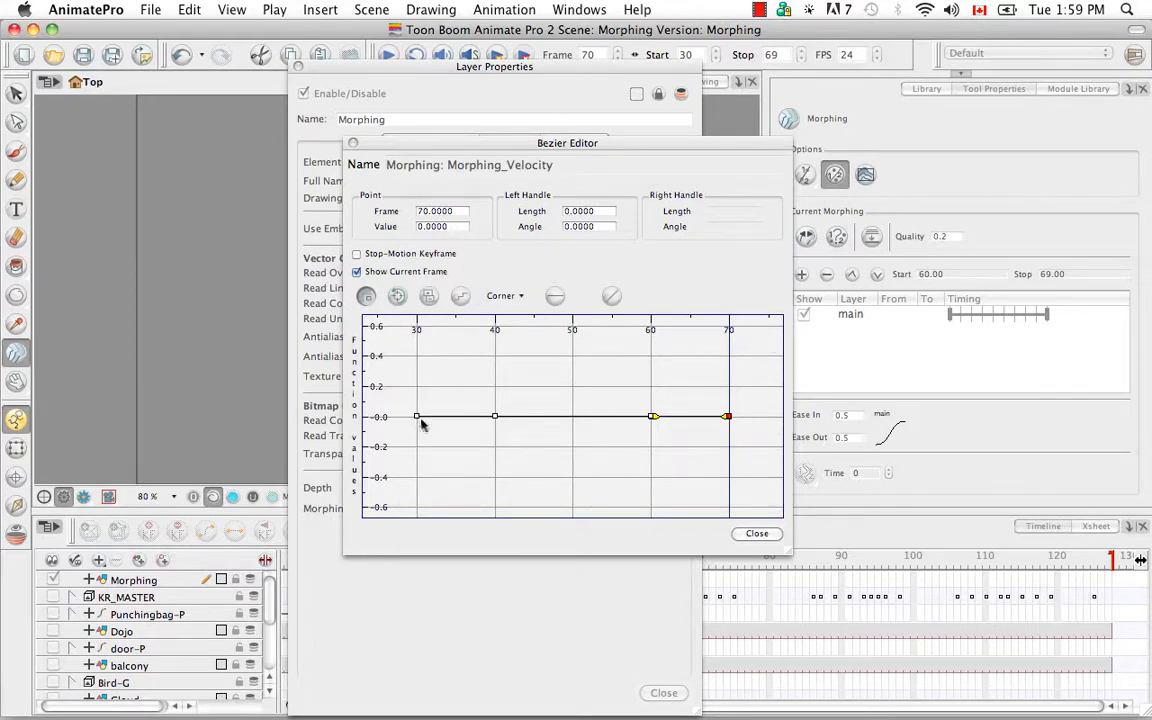
# Raise the frame 40 keyframe to about 0.2 and extend the facing handles at frames 30 and 40 to form a smooth S-curve
pyautogui.click(497, 419)
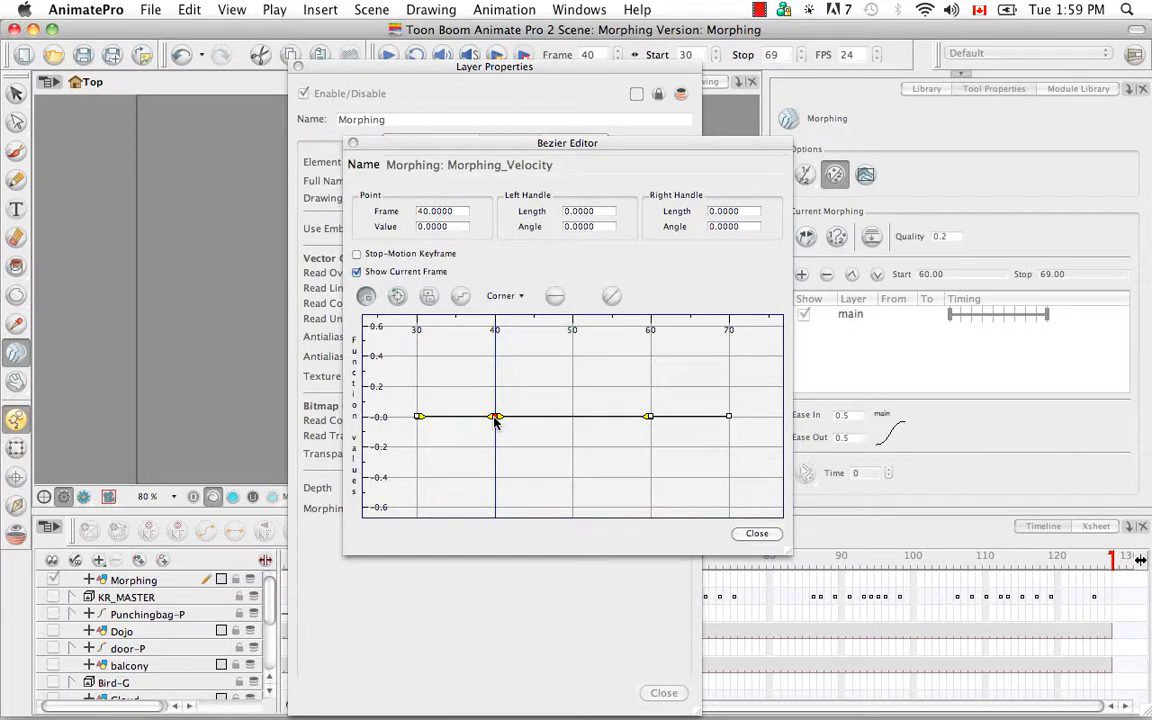
pyautogui.moveTo(497, 419); pyautogui.dragTo(497, 390)
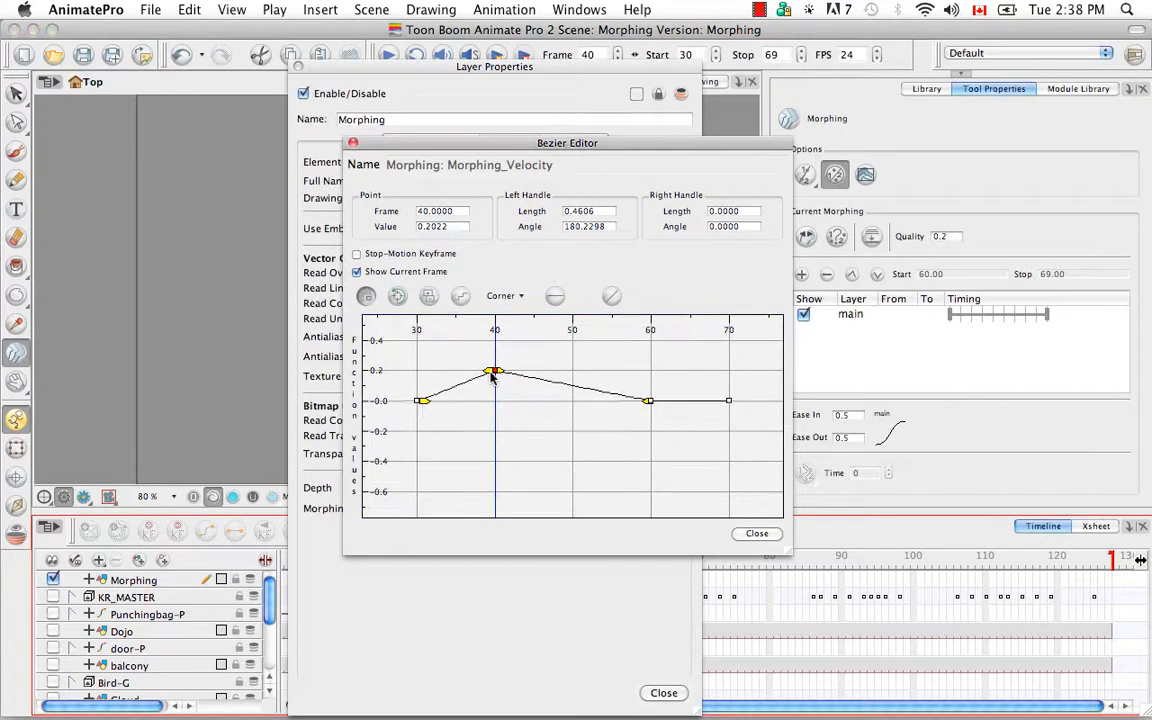
pyautogui.moveTo(494, 377); pyautogui.dragTo(467, 402)
pyautogui.click(421, 400)
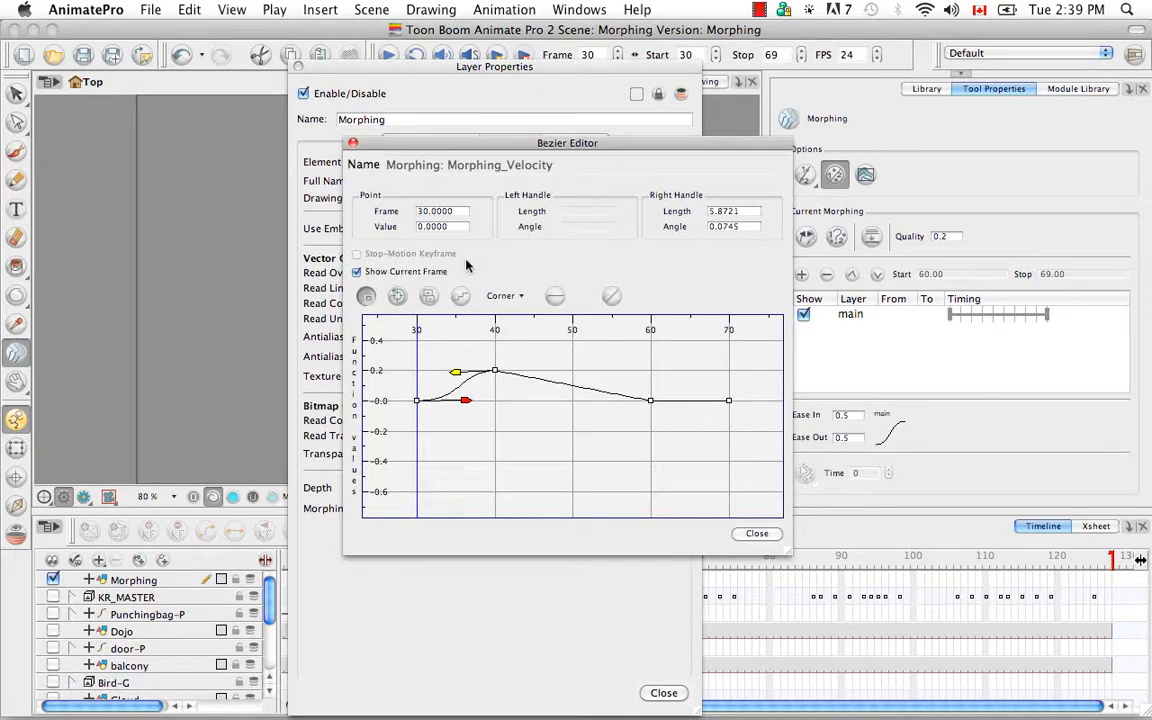
# Lower the frame 70 keyframe to about -0.2 and angle the frame 60 right handle down to about -1.4, with a length of about 2.2
pyautogui.click(729, 401)
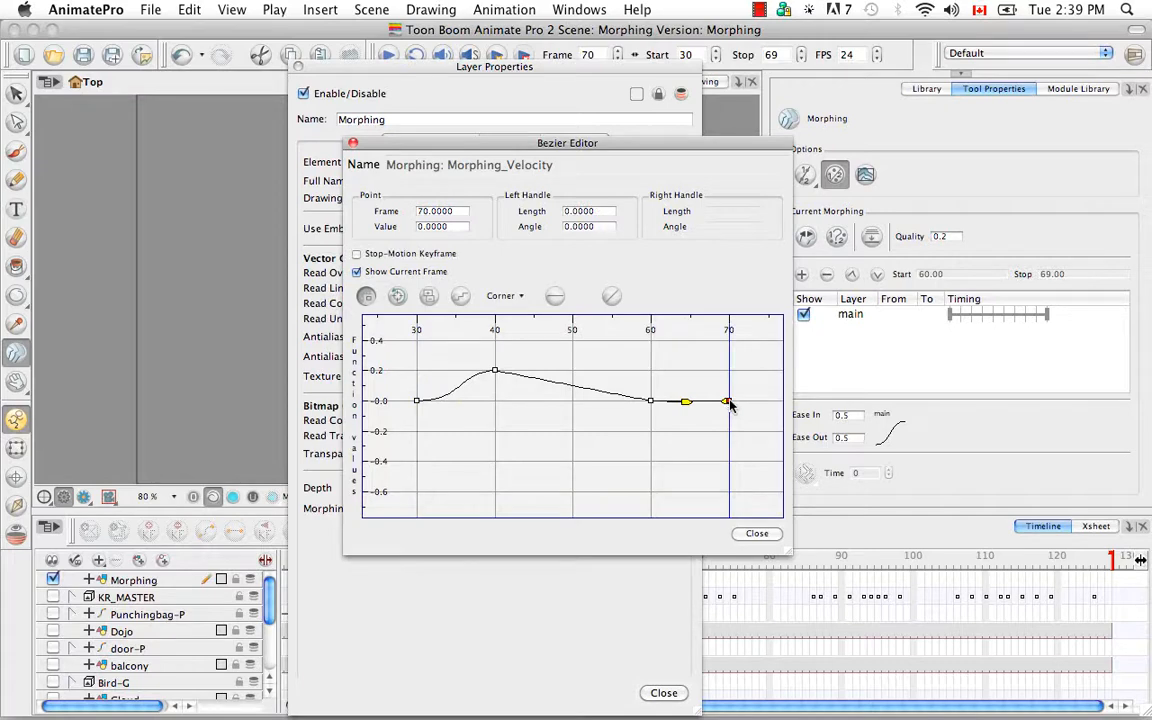
pyautogui.moveTo(729, 401); pyautogui.dragTo(736, 436)
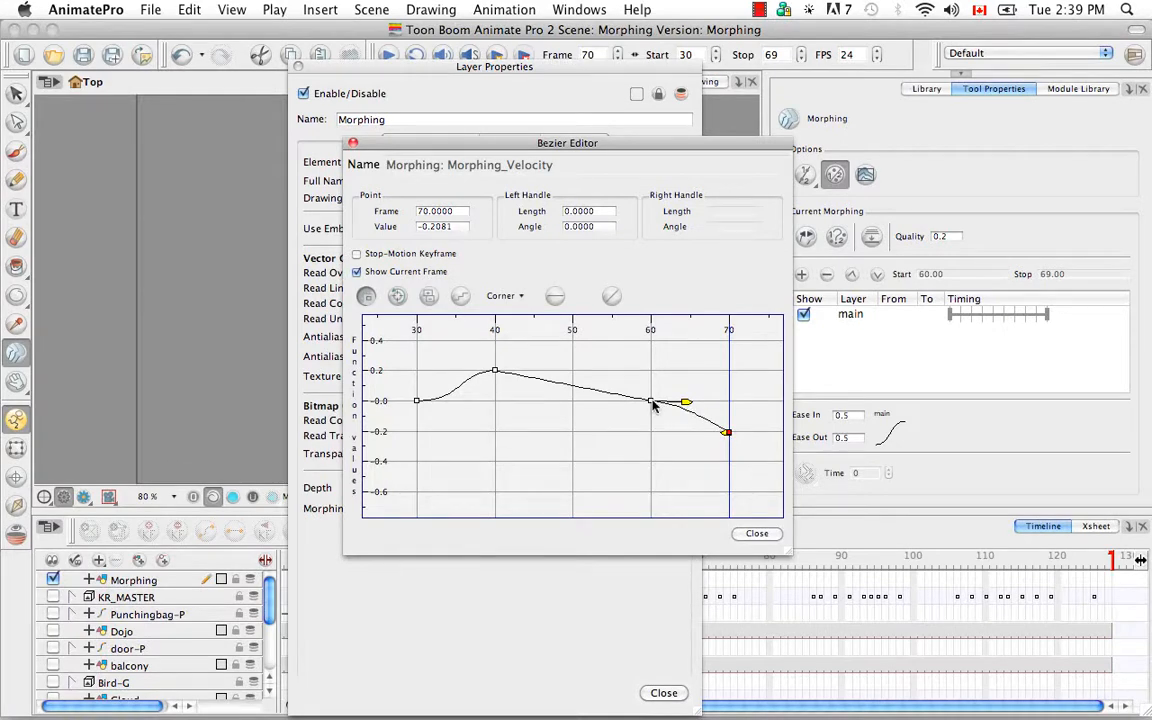
pyautogui.moveTo(686, 402); pyautogui.dragTo(690, 417)
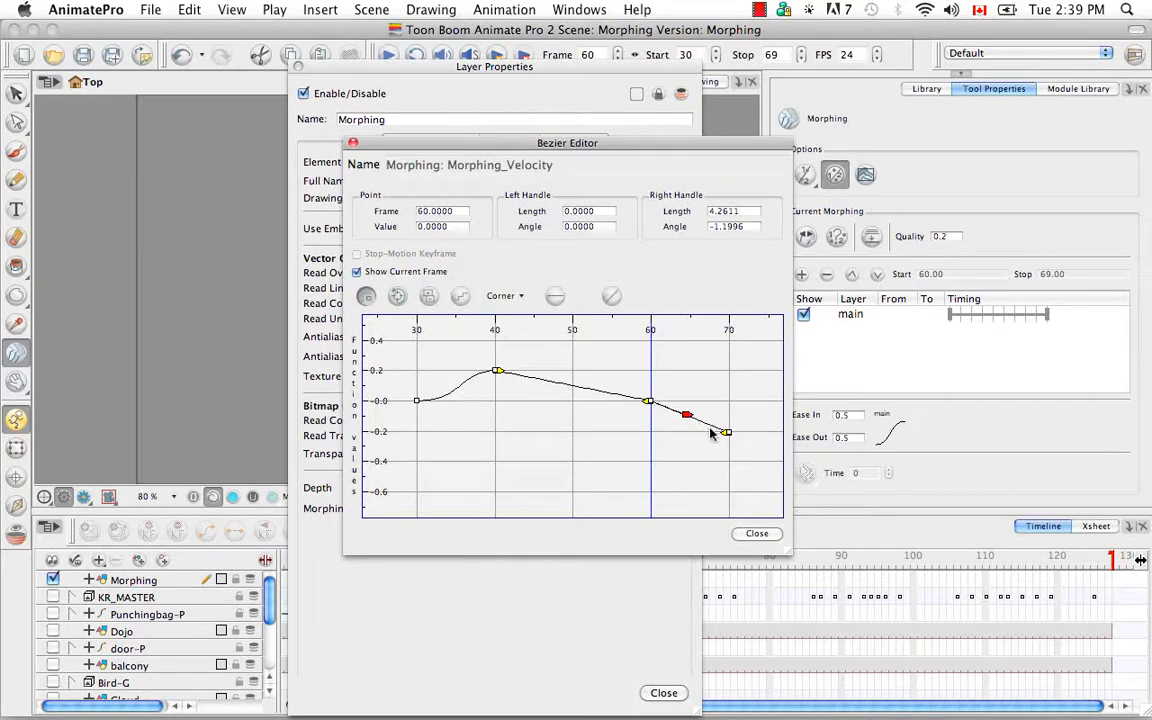
pyautogui.moveTo(686, 414); pyautogui.dragTo(675, 416)
# Hold the velocity curve's values from frame 60 to 70 with a step of 2, and close the Bezier Editor and Layer Properties
pyautogui.click(460, 297)
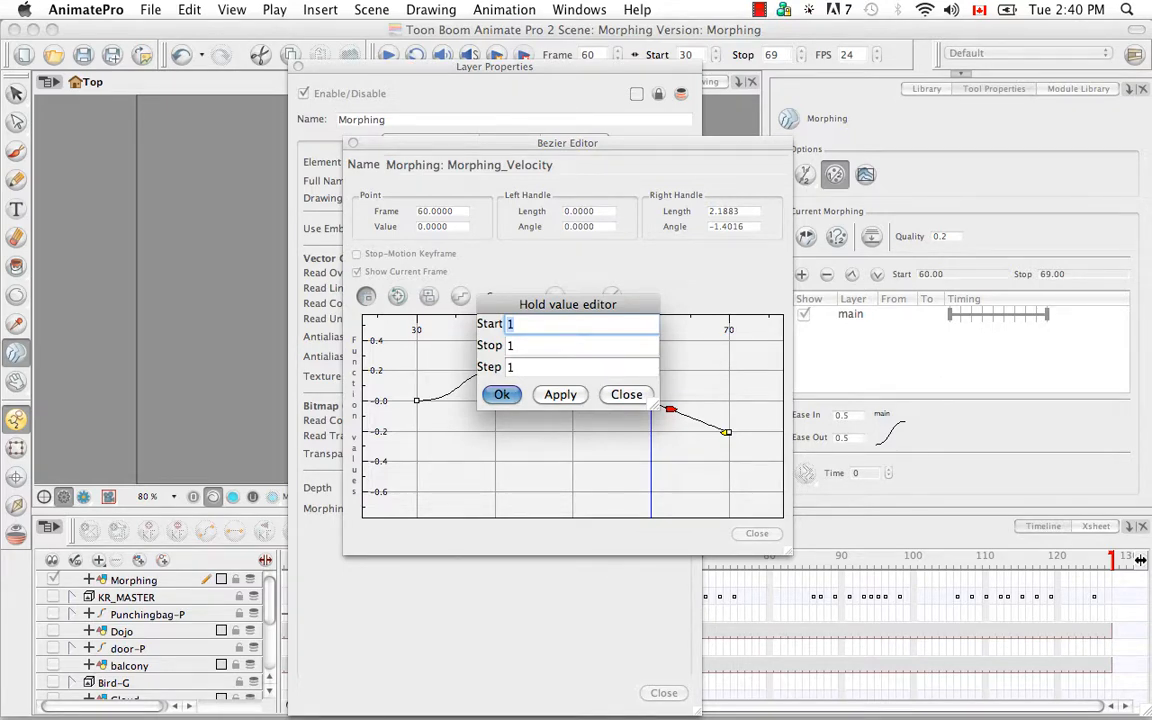
pyautogui.write('60')
pyautogui.press('Tab')
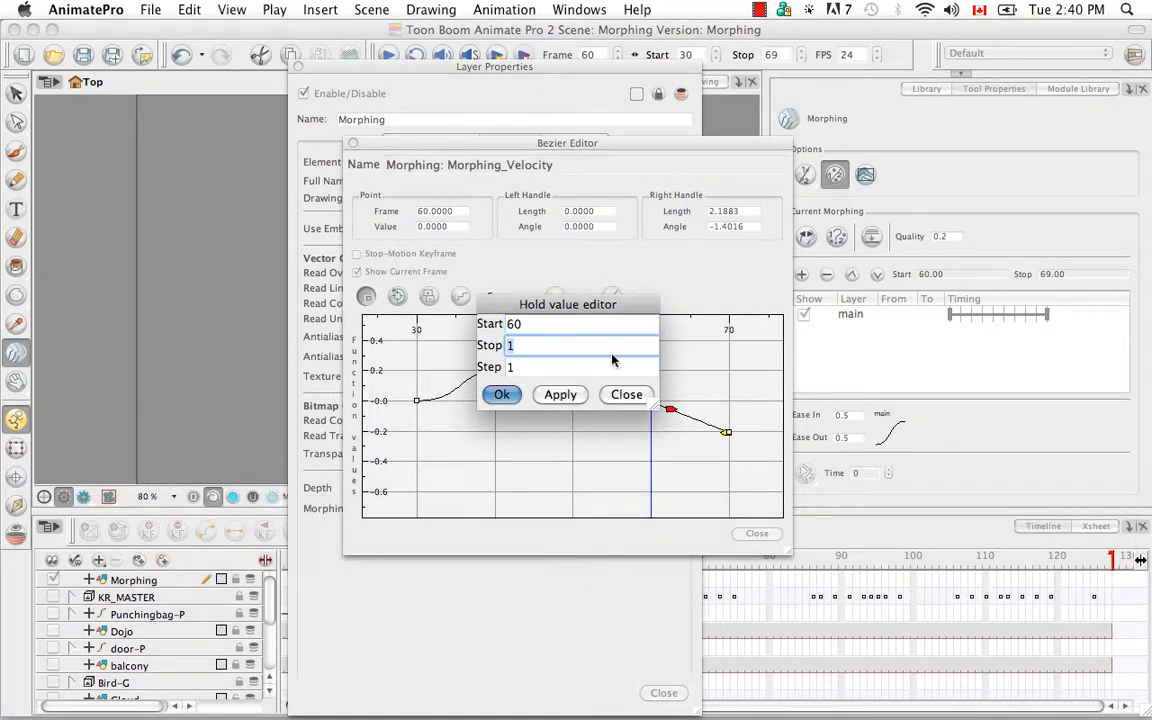
pyautogui.write('70')
pyautogui.press('Tab')
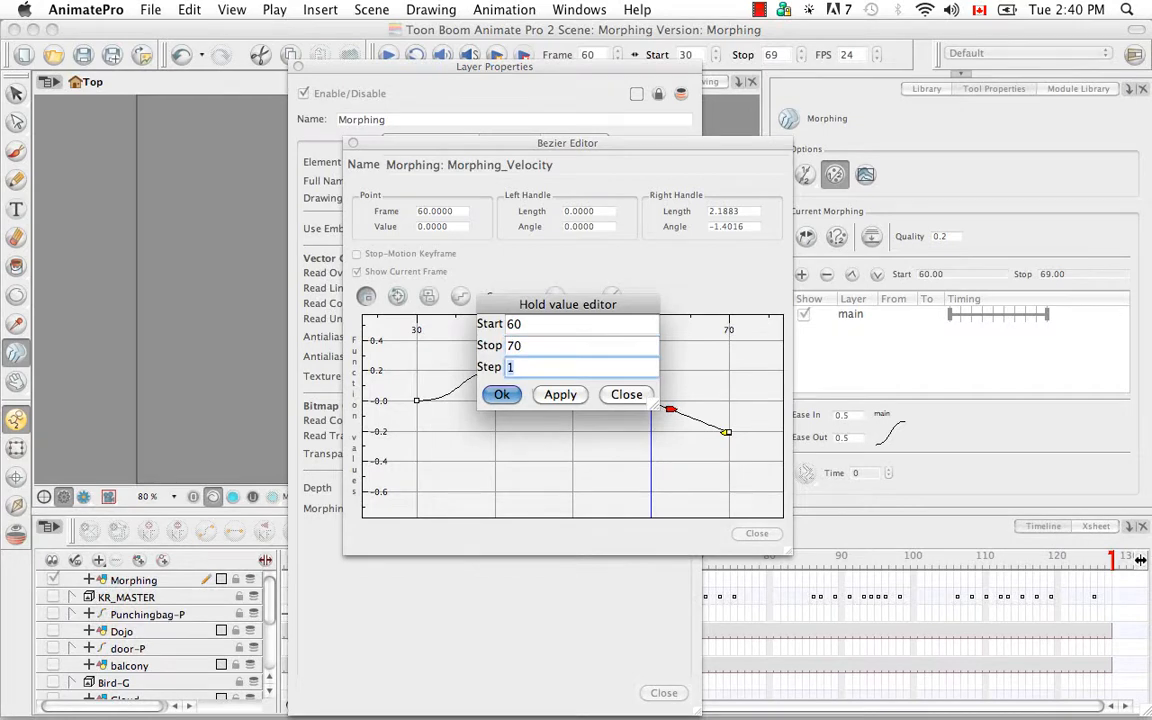
pyautogui.write('2')
pyautogui.click(560, 394)
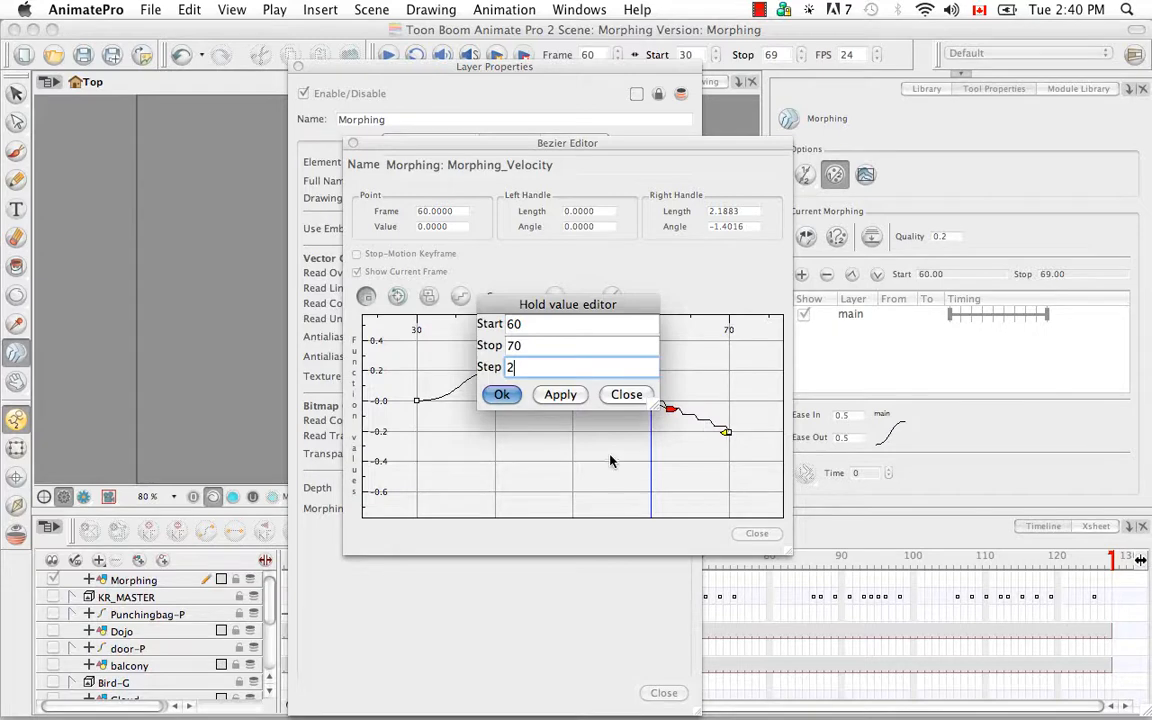
pyautogui.click(501, 394)
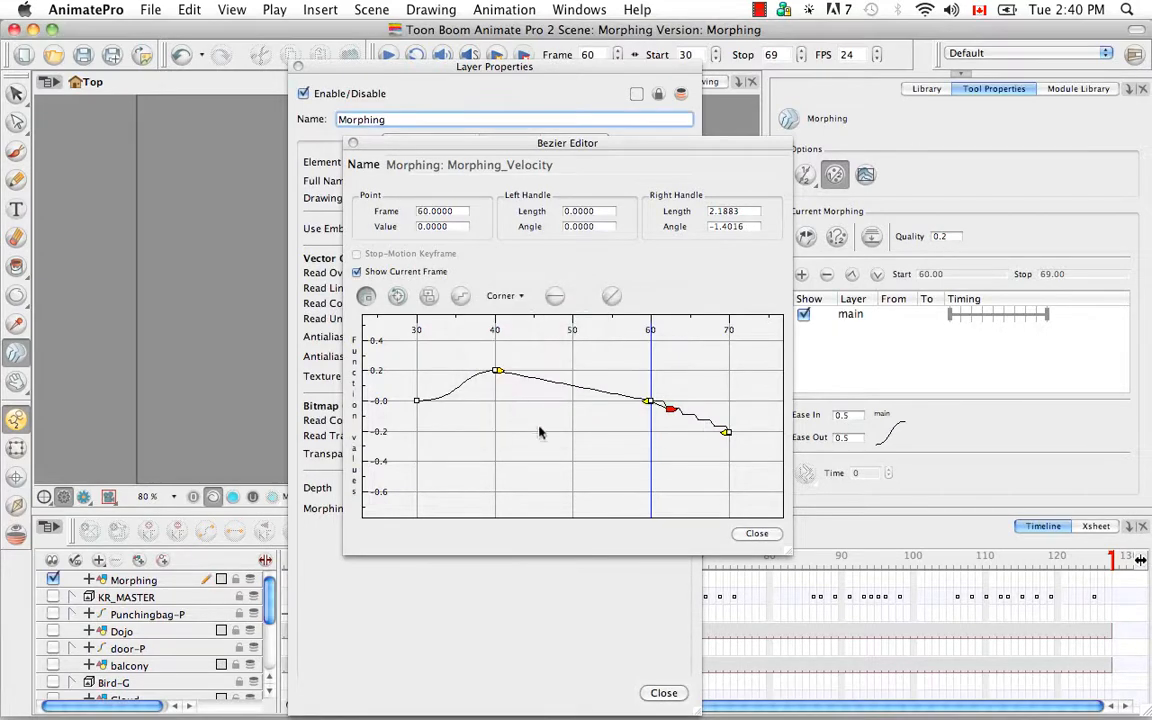
pyautogui.click(750, 535)
pyautogui.click(662, 693)
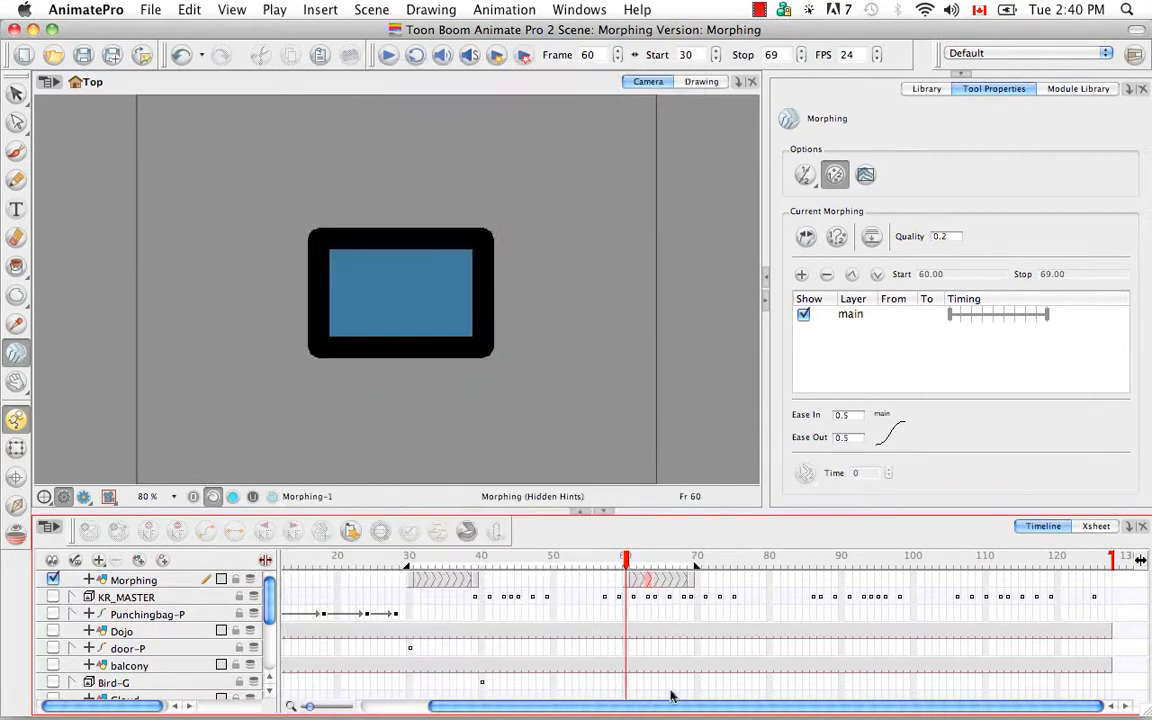
# Play the animation from frame 30 to preview both morphing sequences with the edited velocity curve
pyautogui.moveTo(556, 556); pyautogui.dragTo(408, 540)
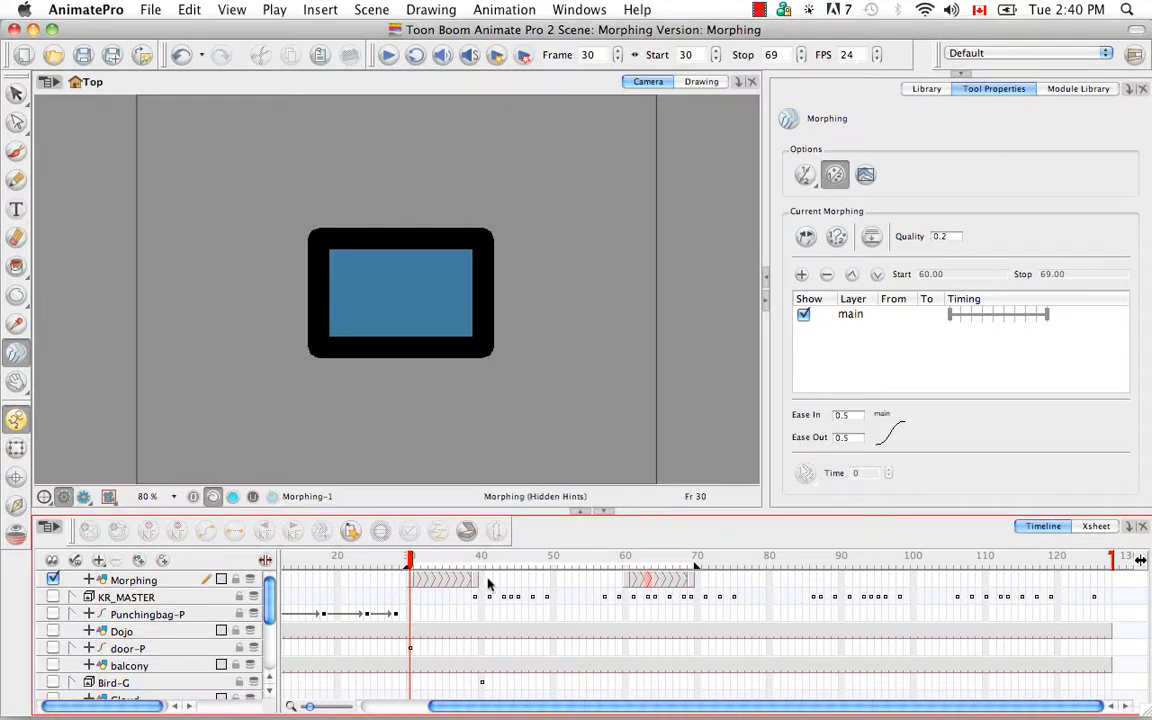
pyautogui.click(388, 55)
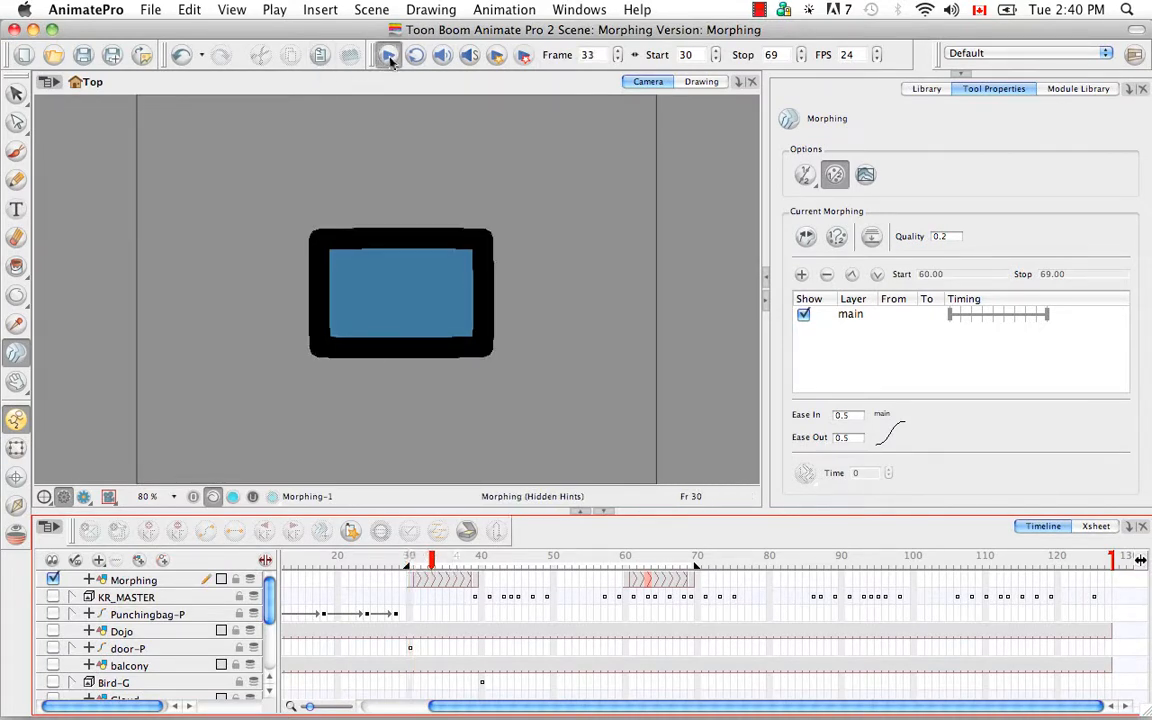
pyautogui.click(388, 55)
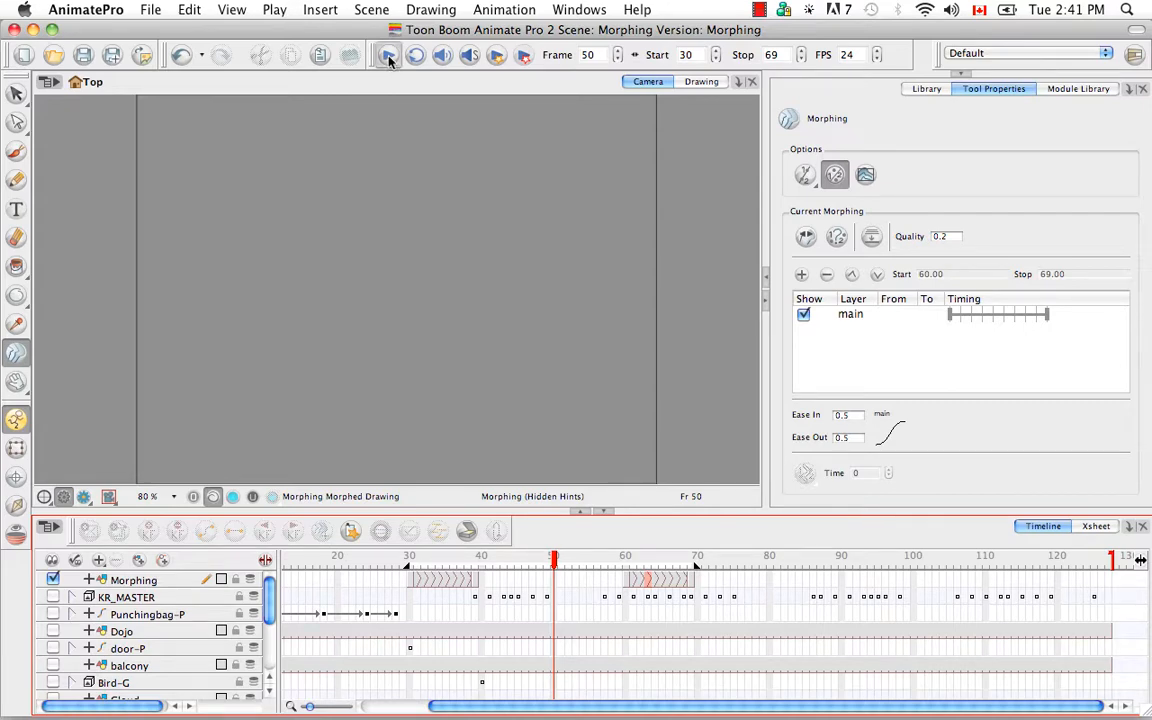
pyautogui.click(389, 58)
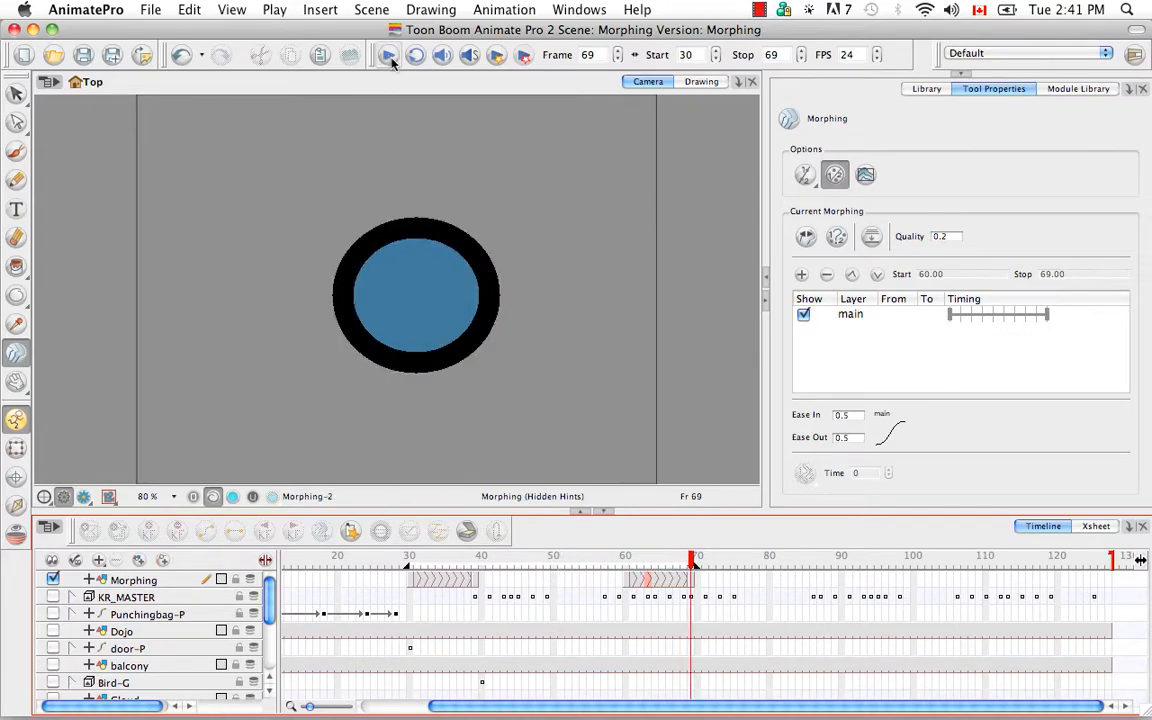
# Scrub the second morphing sequence from frame 60 to frame 65 to examine the held steps
pyautogui.moveTo(690, 563); pyautogui.dragTo(625, 560)
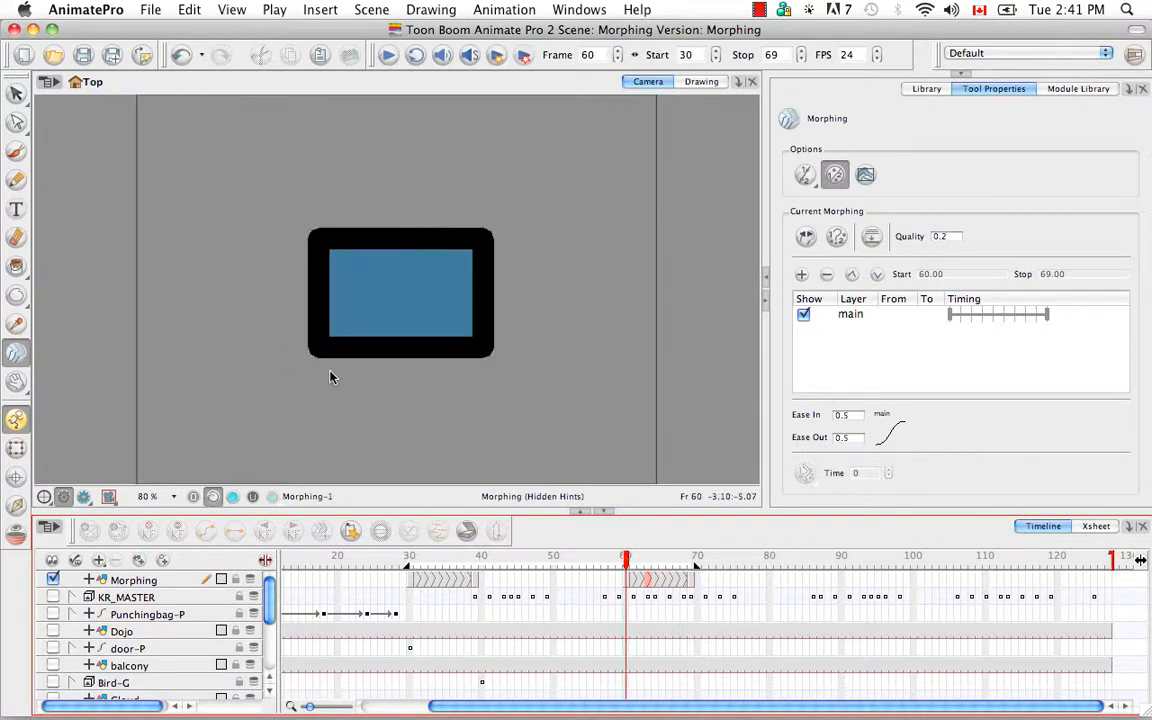
pyautogui.click(632, 560)
pyautogui.moveTo(632, 563); pyautogui.dragTo(663, 566)
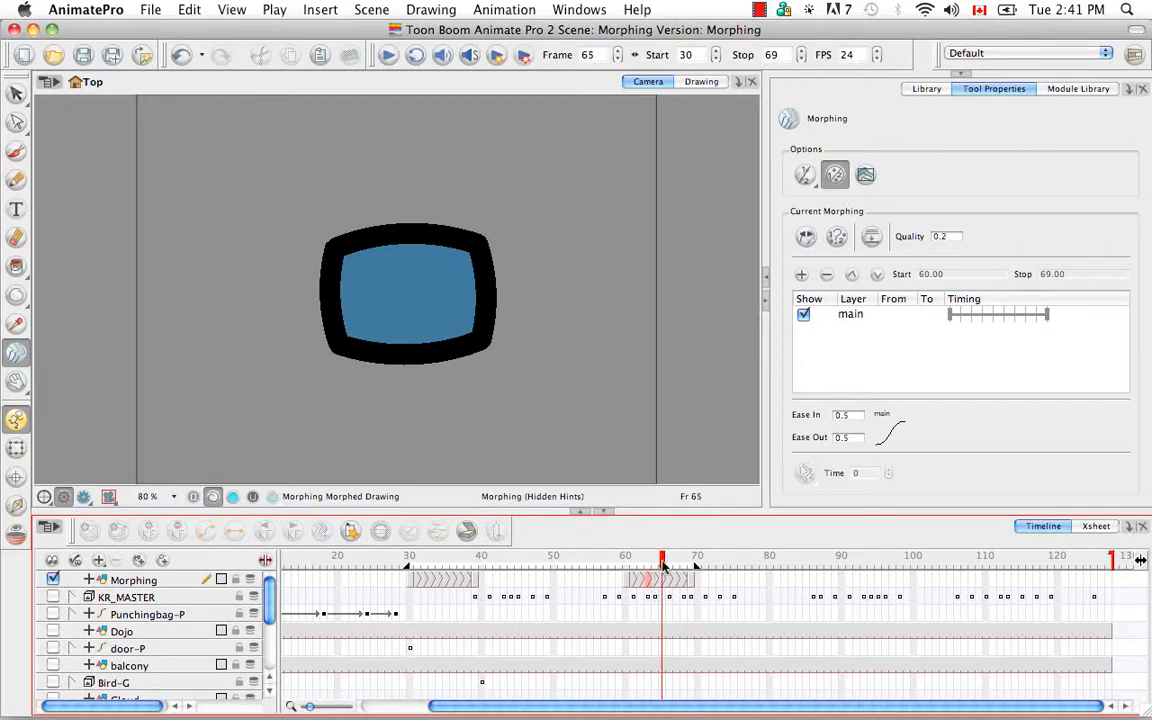